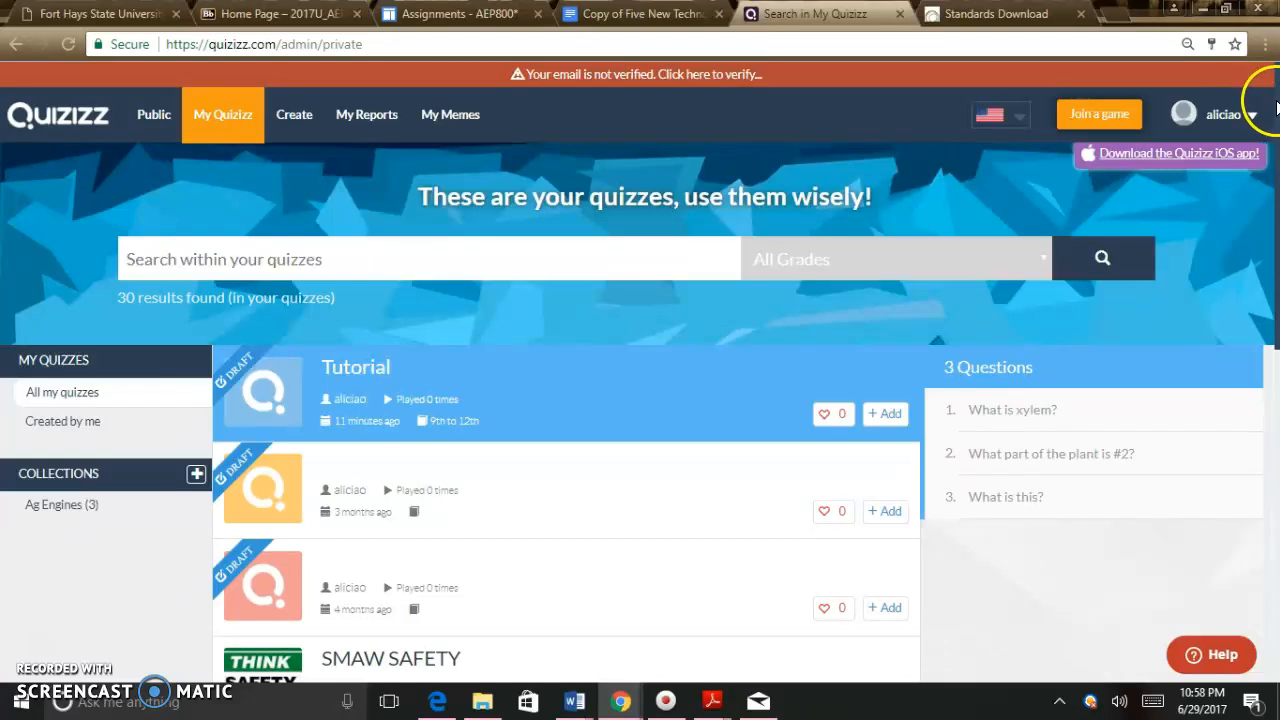
Look through the saved quizzes, including Shop Safety, Vet Science: Dog Breeds and Small Engines Review, and return to the Tutorial draft
scroll(1275, 185, "down", 2)
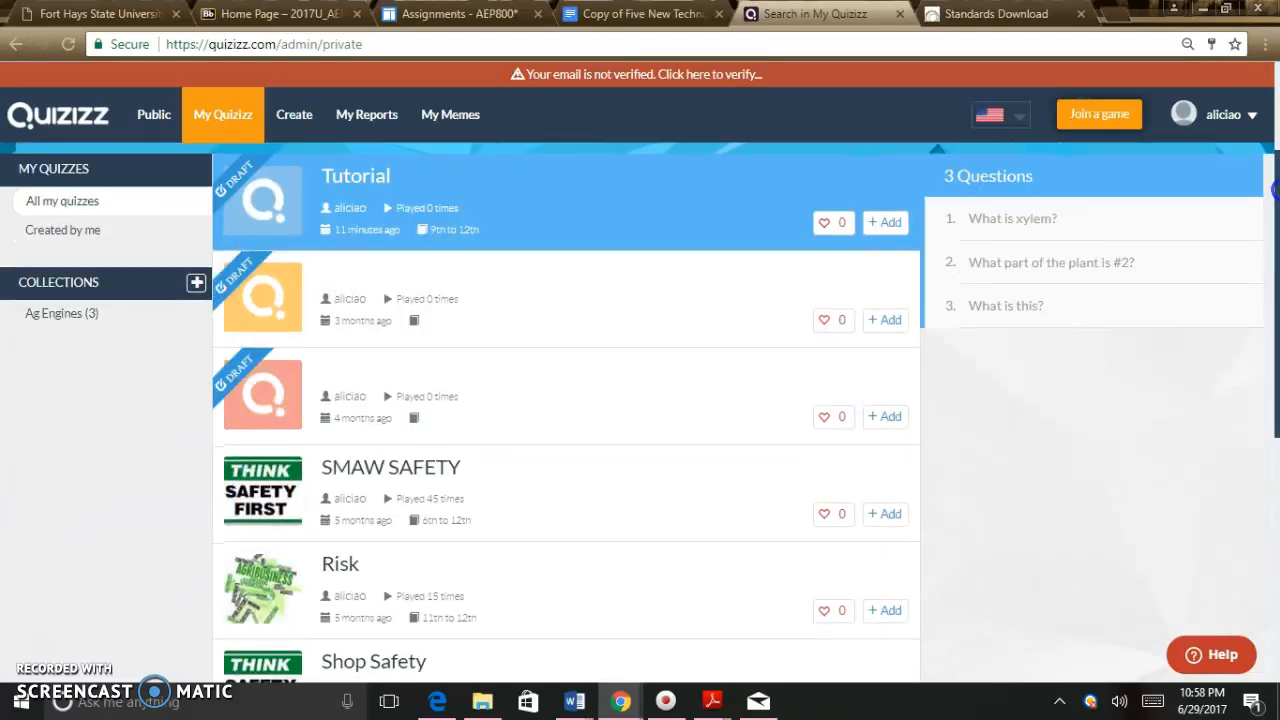
left_click_drag(1275, 188, 1275, 378)
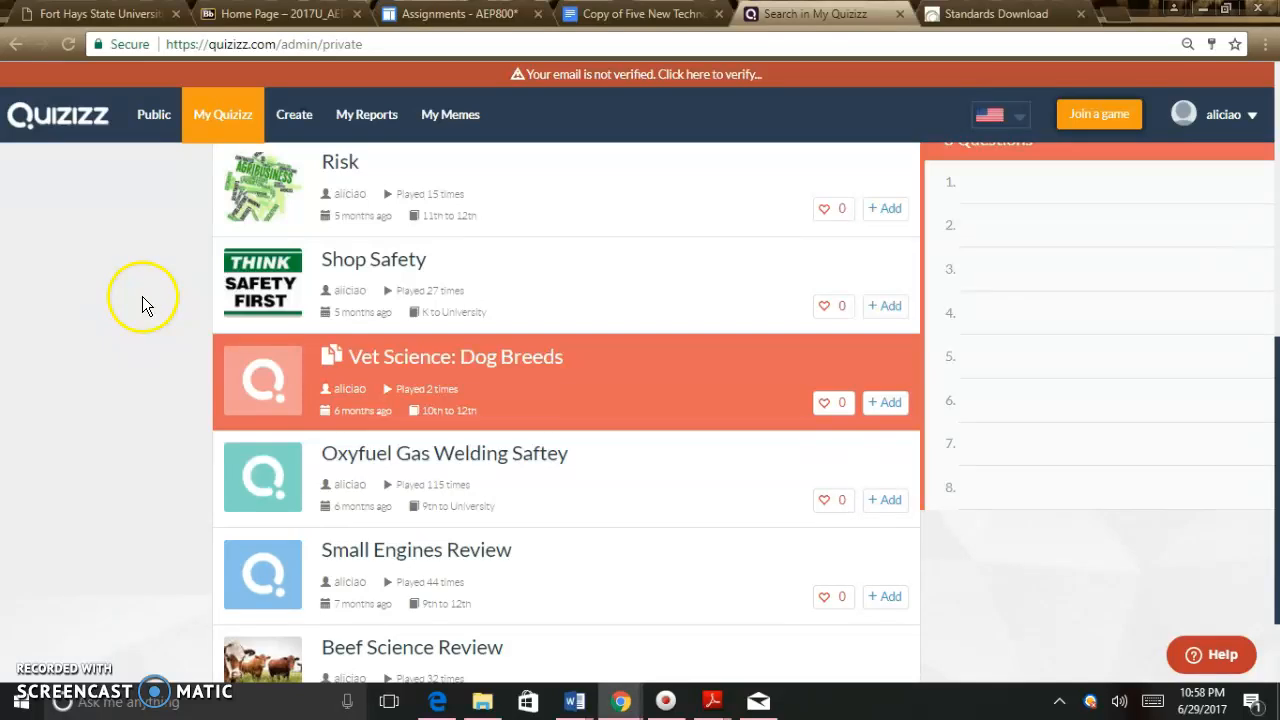
left_click(226, 277)
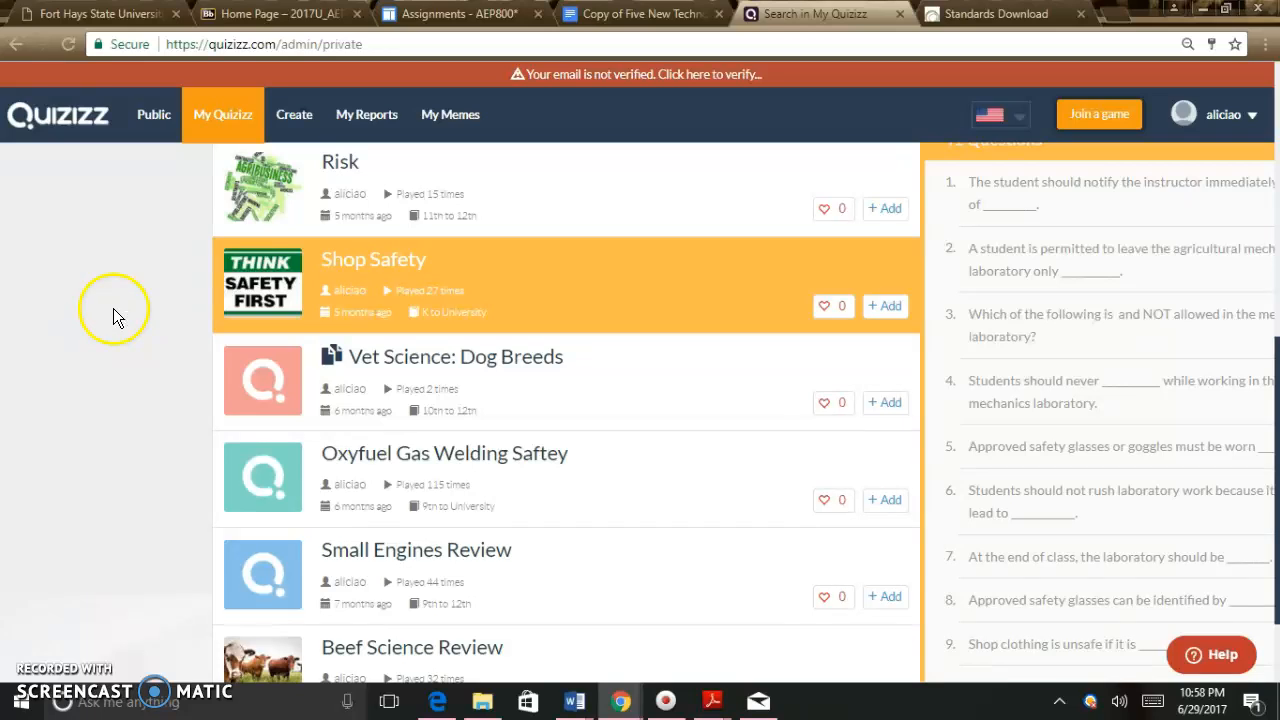
left_click(386, 395)
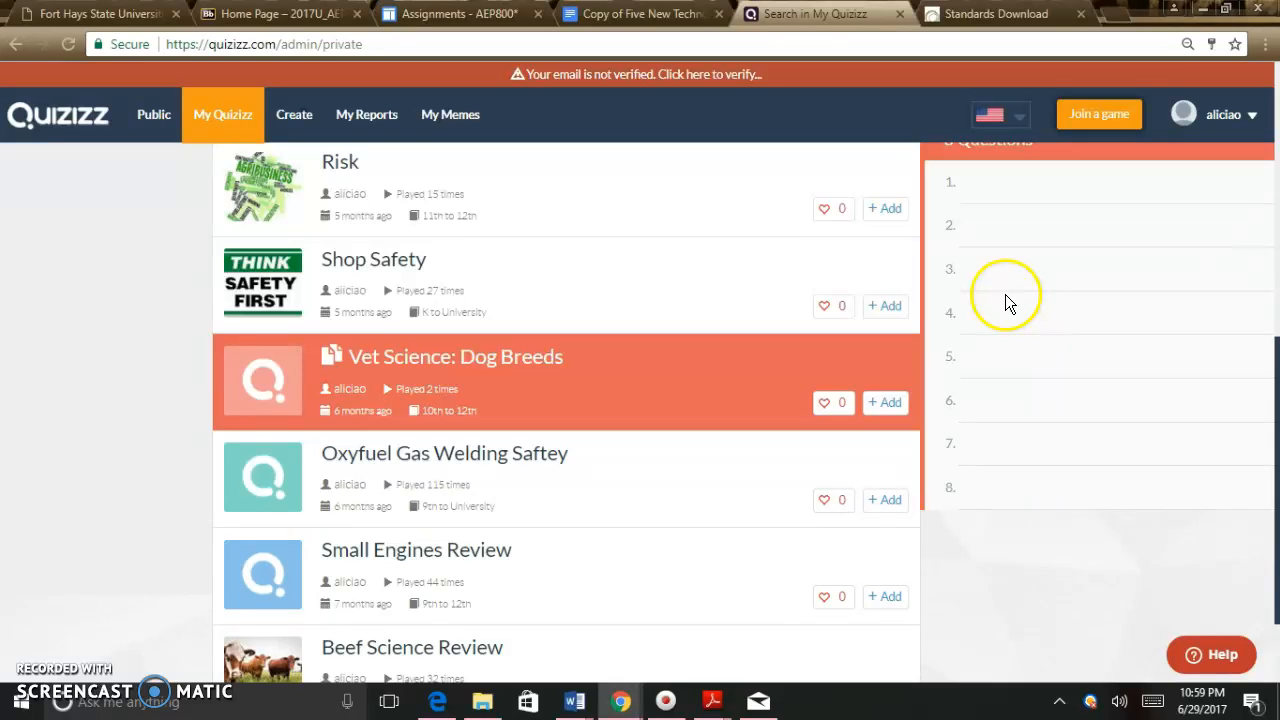
left_click(591, 466)
left_click(331, 414)
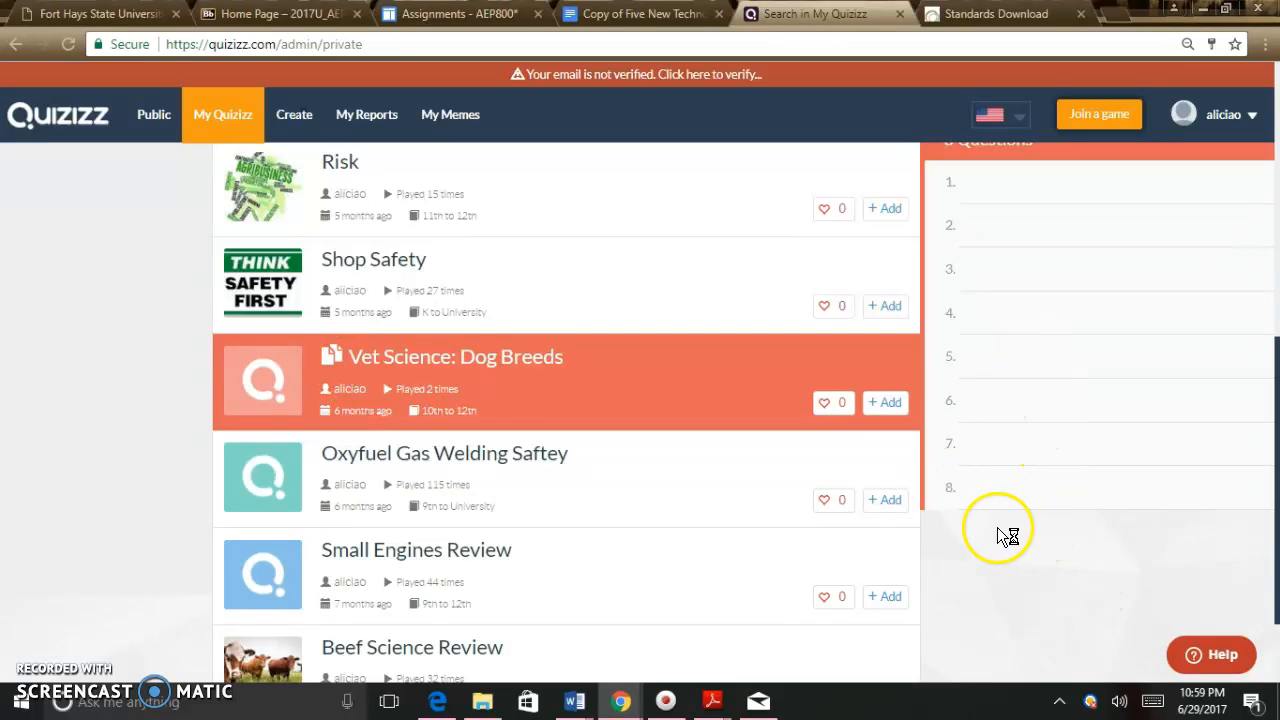
left_click(472, 548)
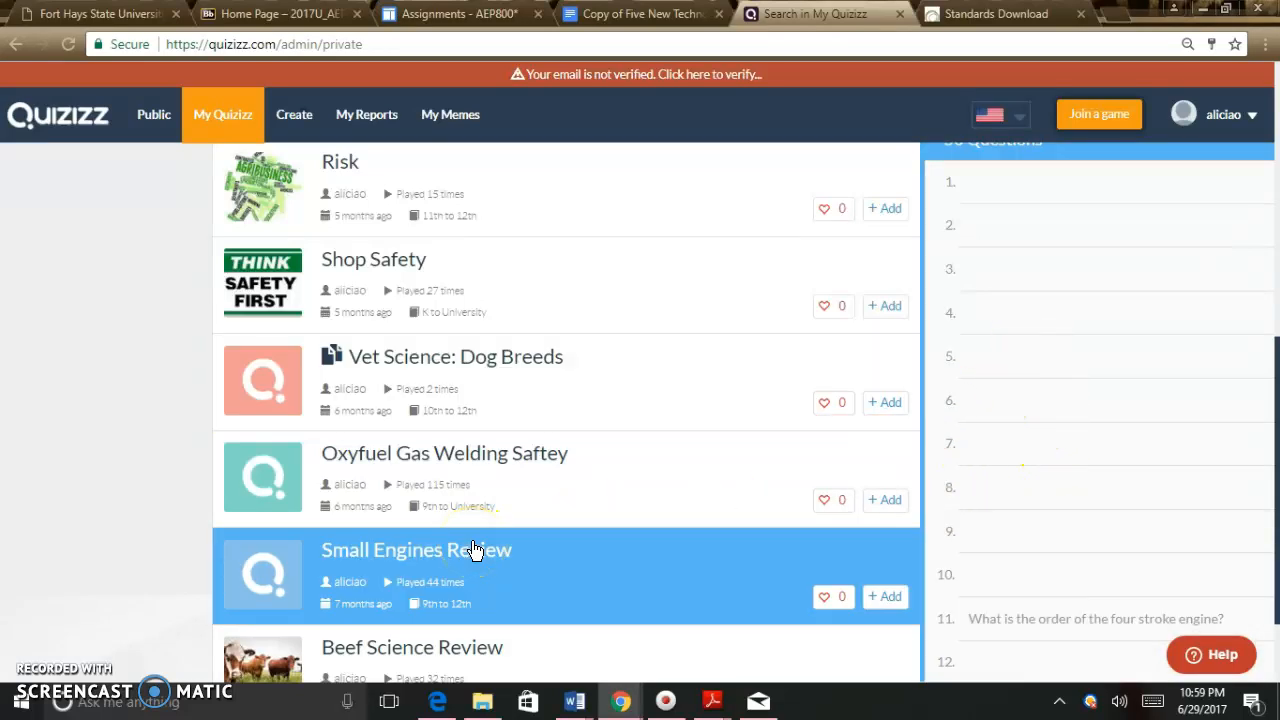
left_click(526, 345)
left_click(526, 294)
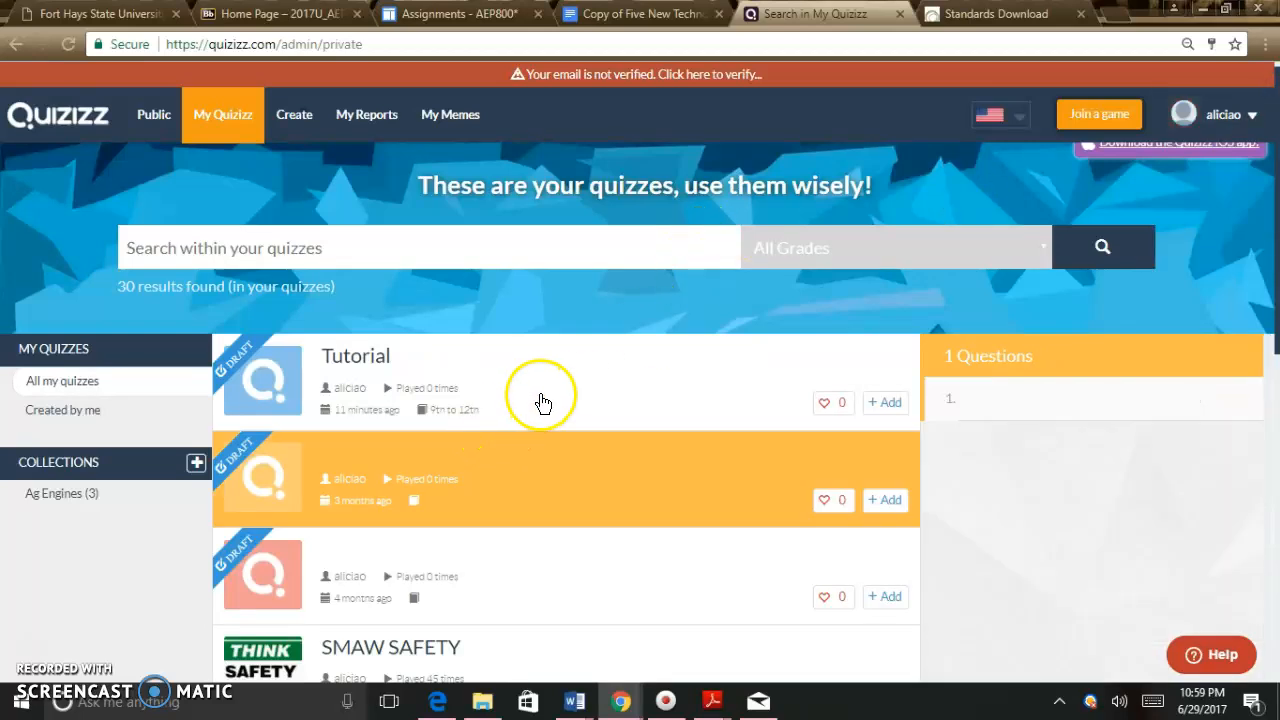
Open the Tutorial draft for editing and confirm its quiz info with public visibility
left_click(522, 374)
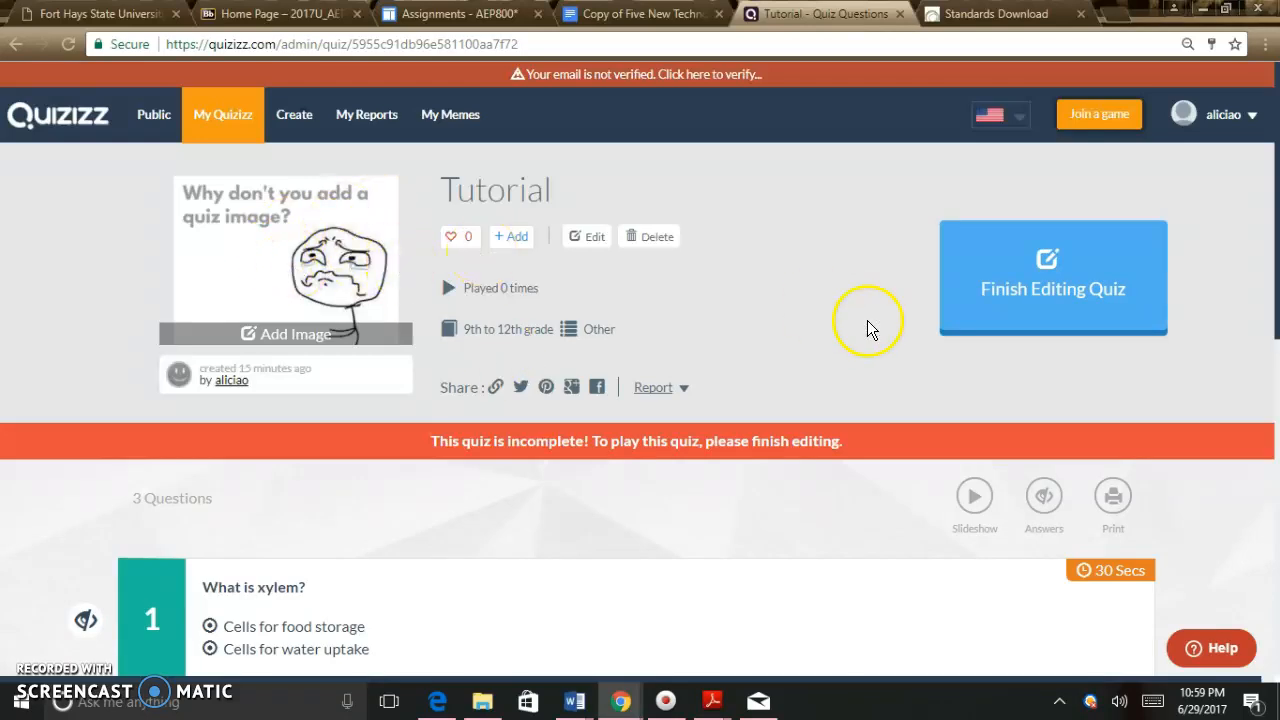
left_click(1080, 290)
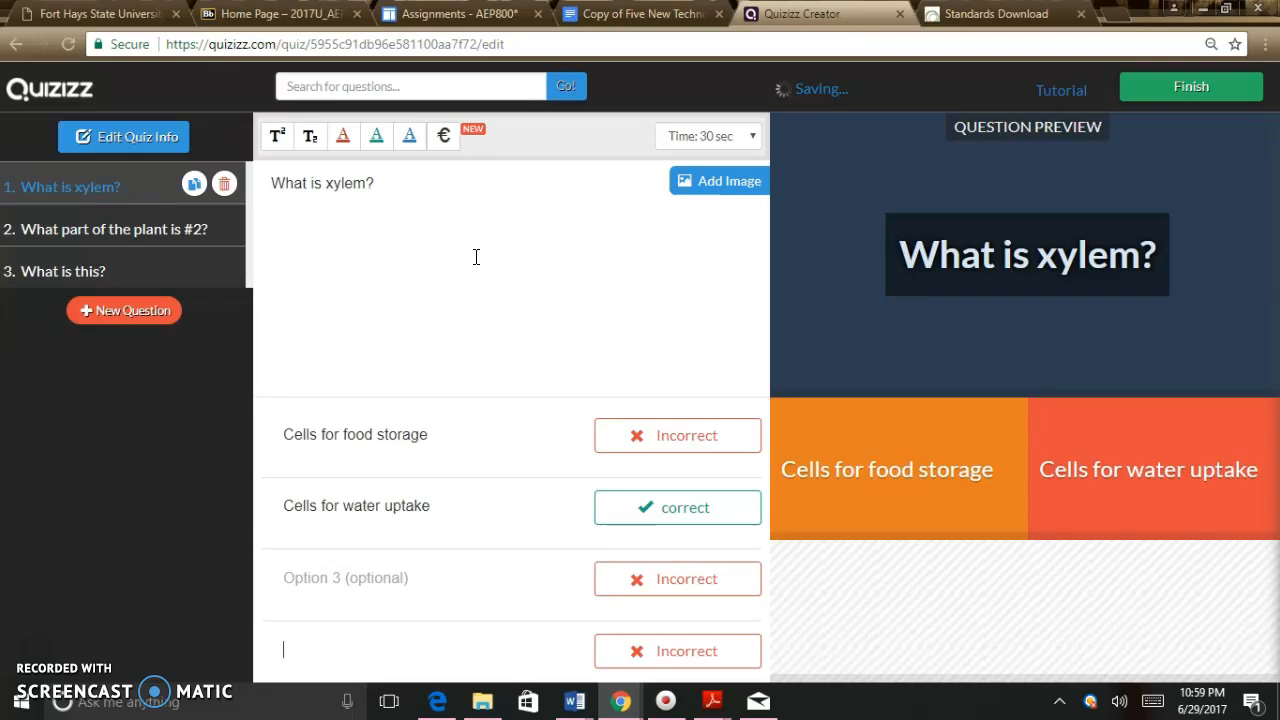
left_click(155, 143)
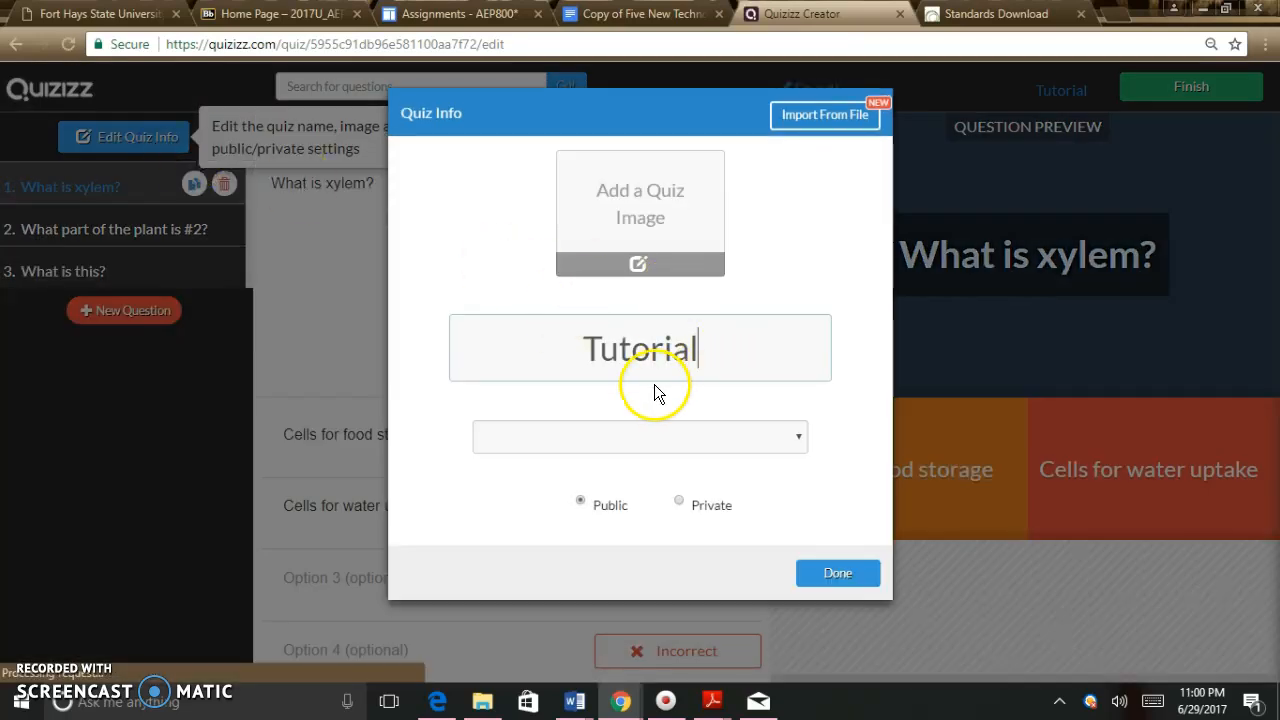
left_click(619, 523)
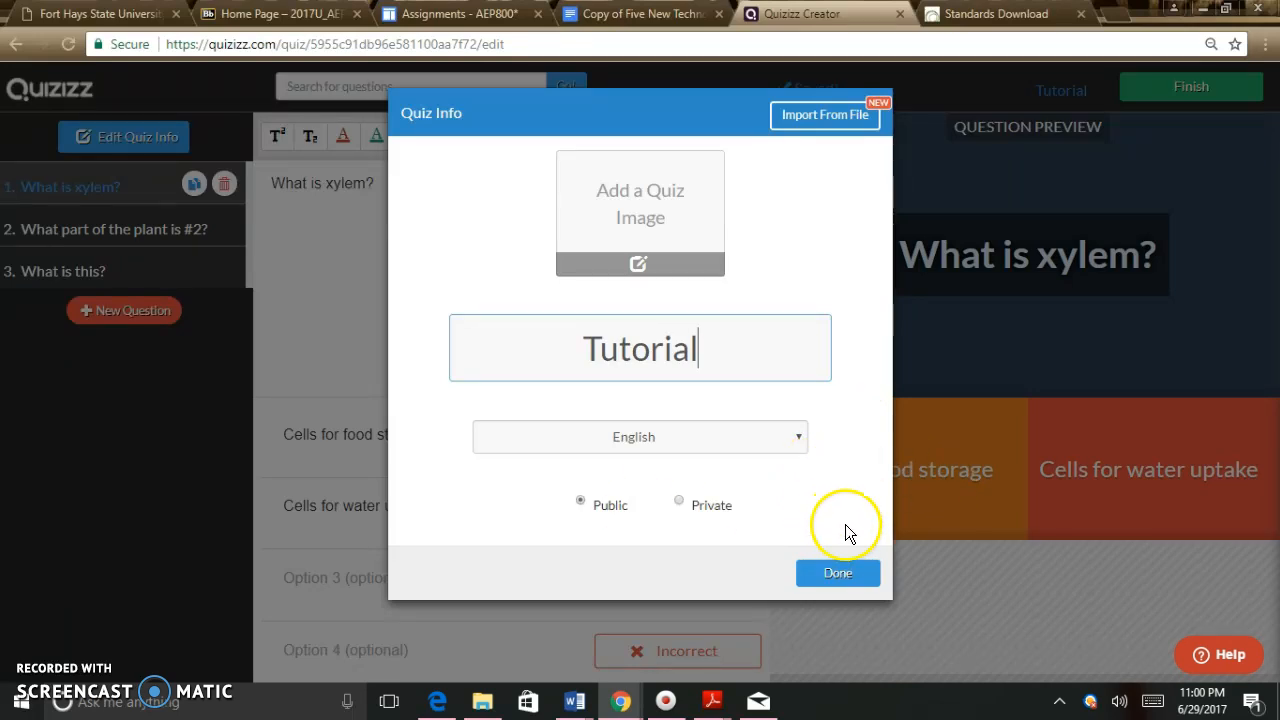
left_click(839, 575)
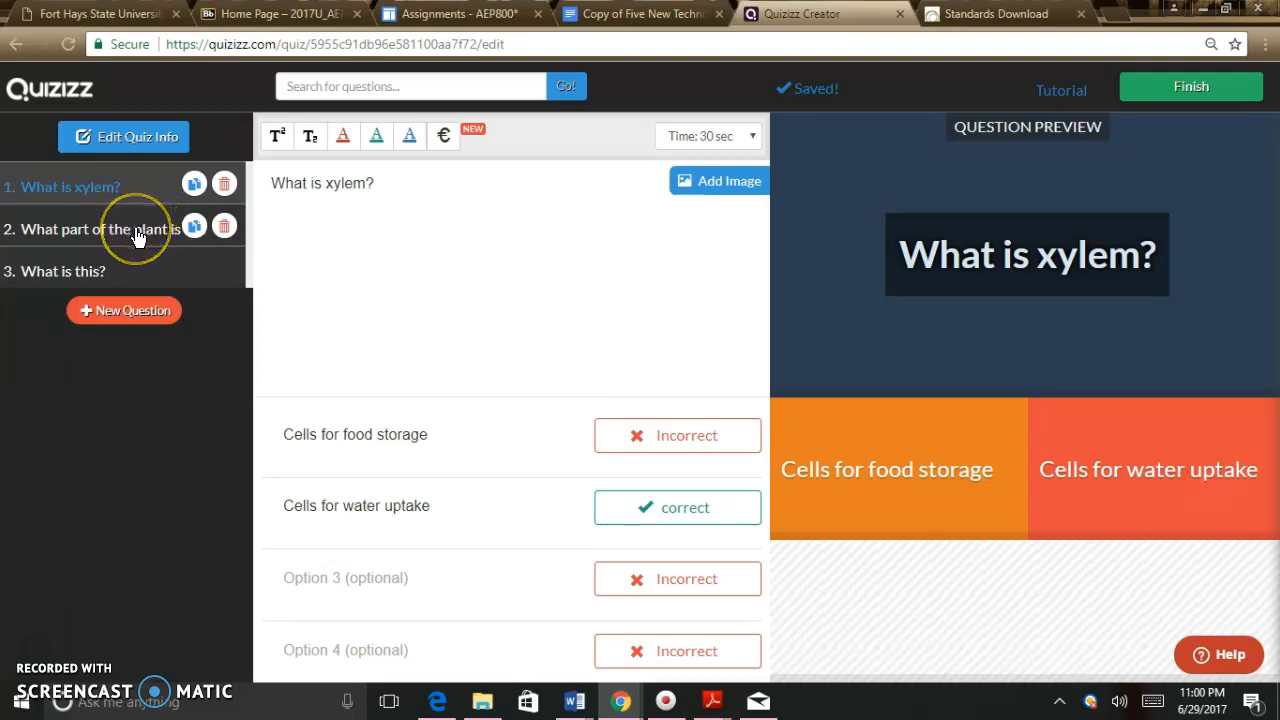
View the image question "What part of the plant is #2?" and return to "What is xylem?"
left_click_drag(137, 230, 137, 230)
left_click(530, 266)
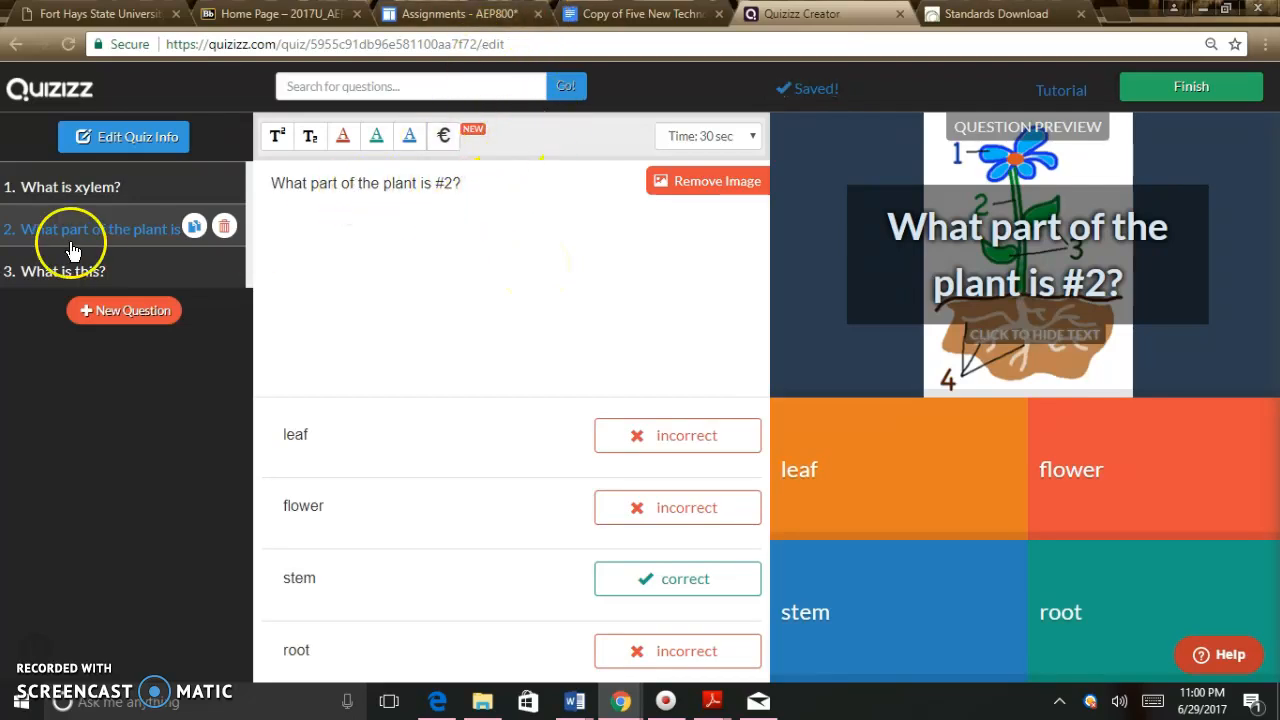
left_click(76, 195)
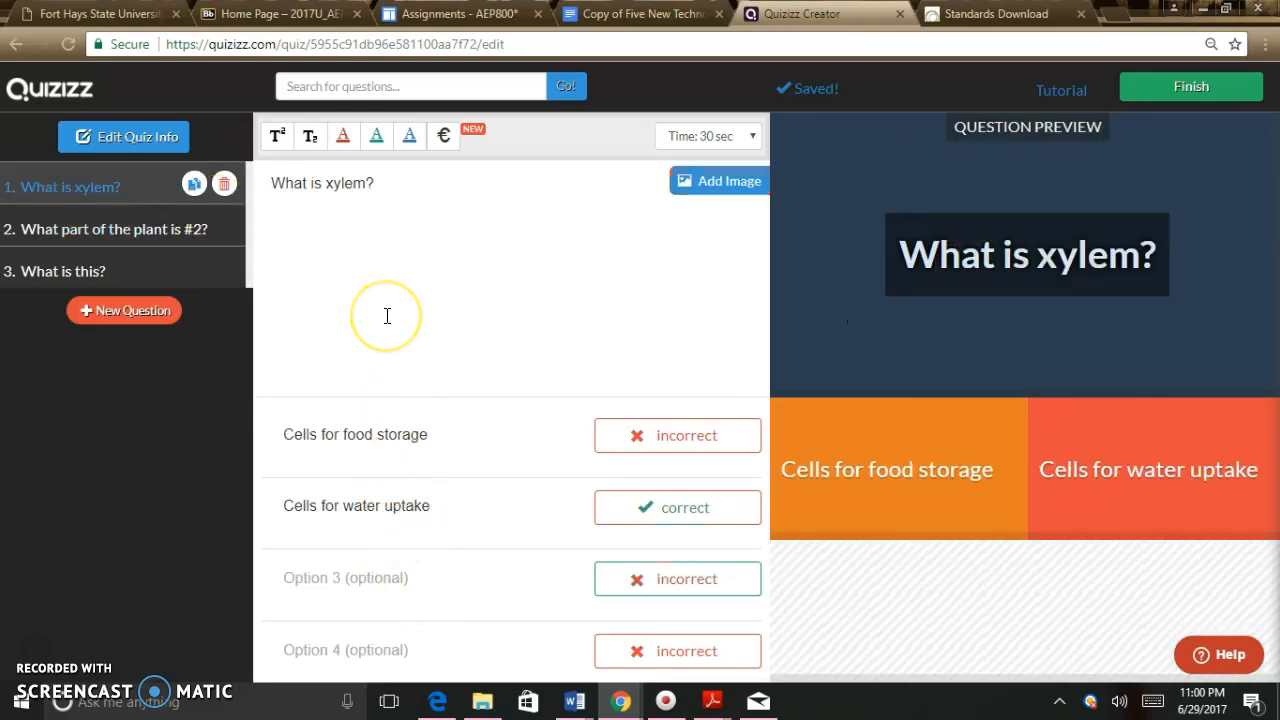
Try marking "Cells for food storage" as the correct answer, and restore "Cells for water uptake" as correct
left_click(651, 448)
left_click(654, 508)
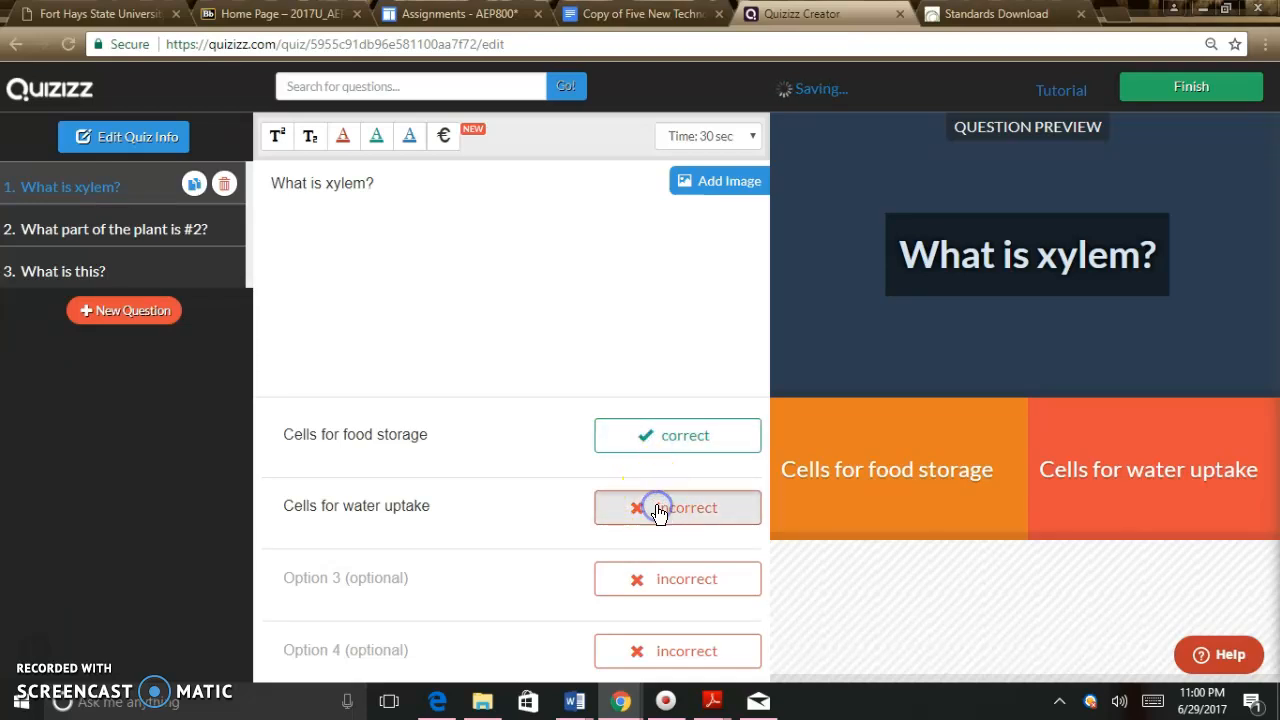
left_click(685, 455)
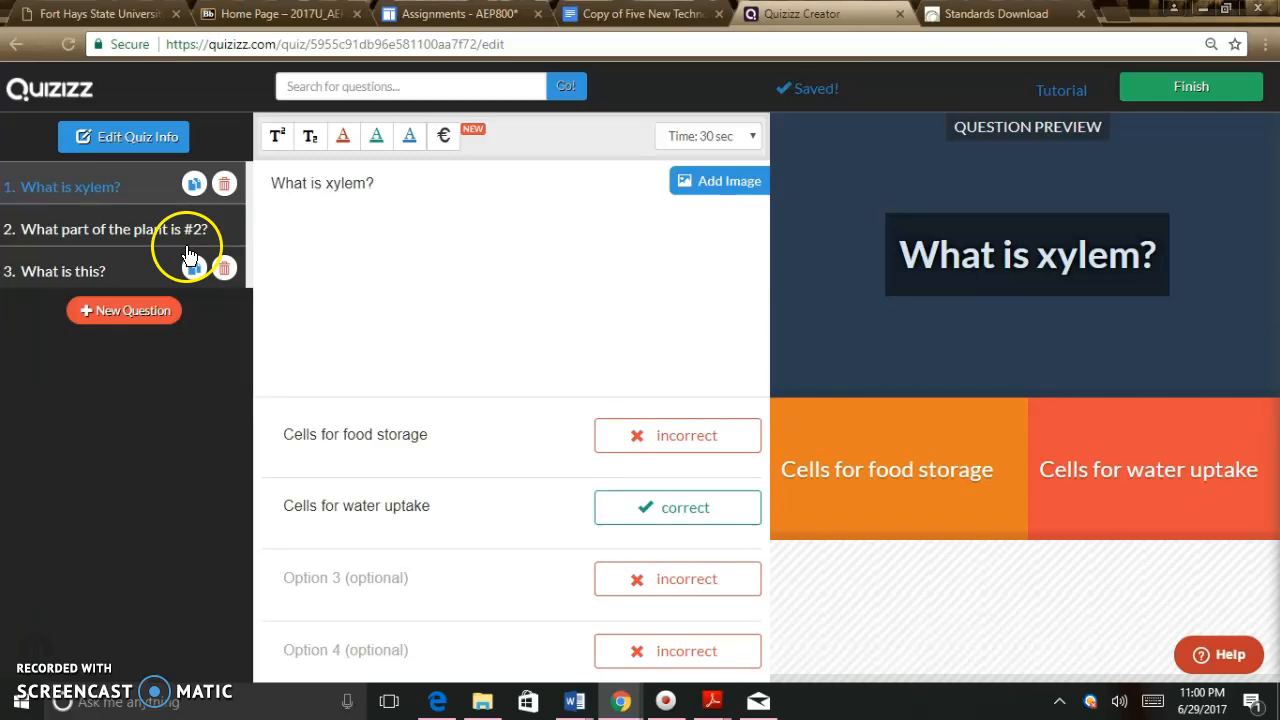
Open the question "What part of the plant is #2?" and search existing questions for "plant parts"
left_click(131, 236)
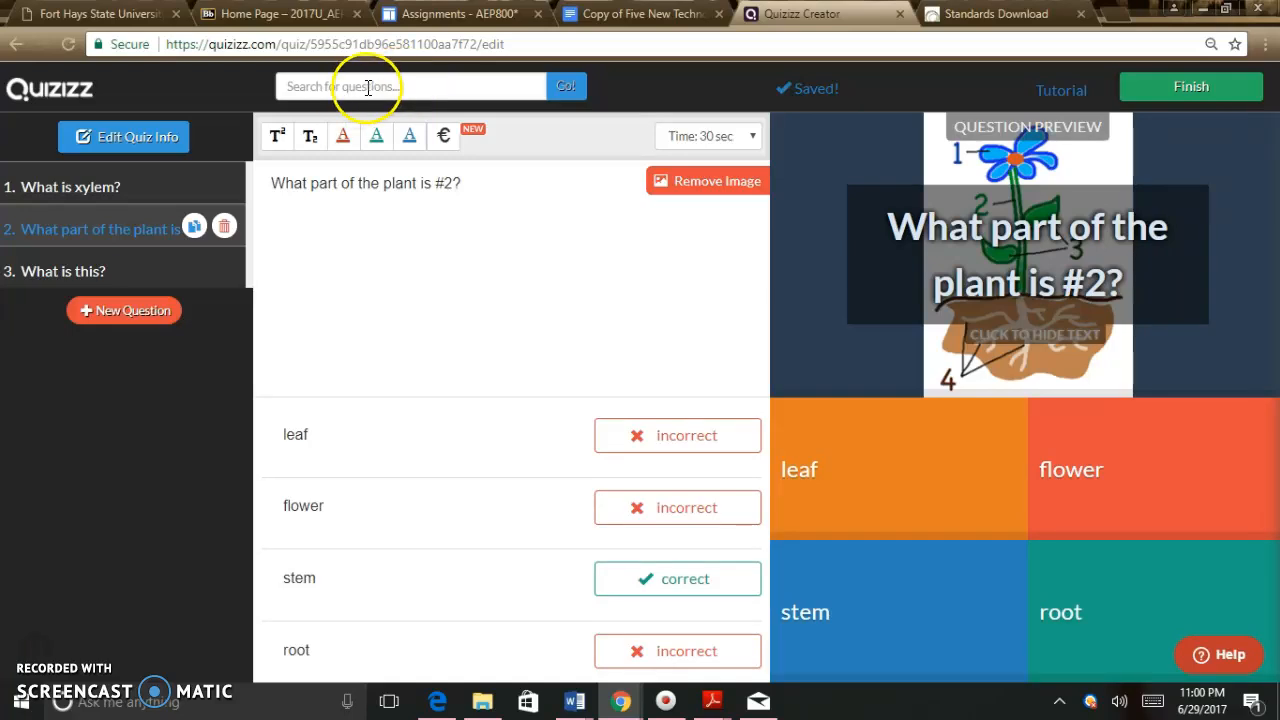
left_click(405, 89)
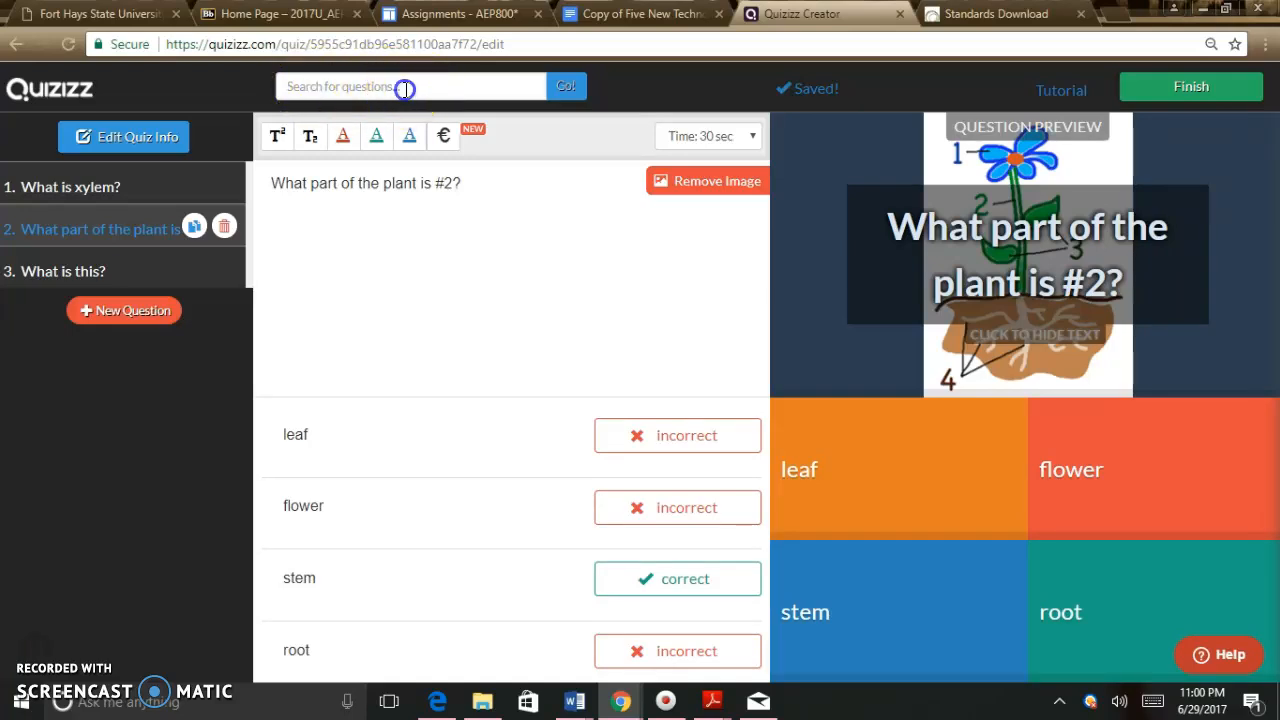
type("plant parts")
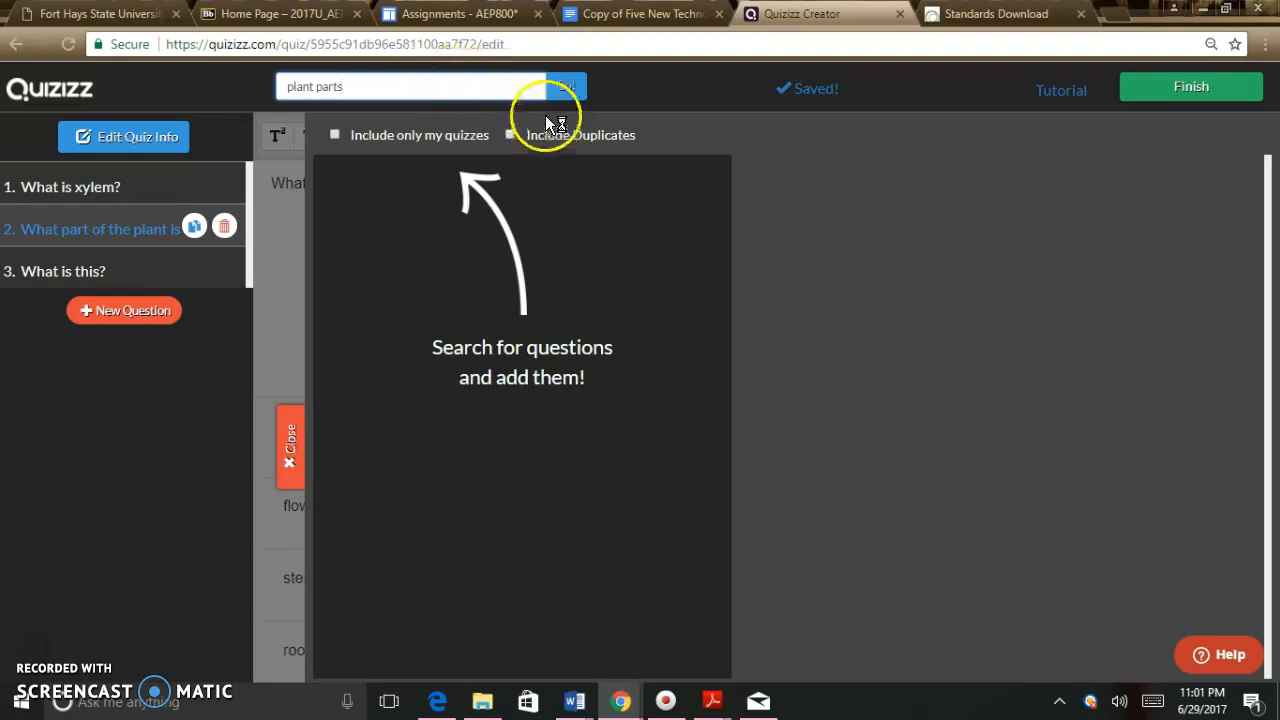
left_click(566, 90)
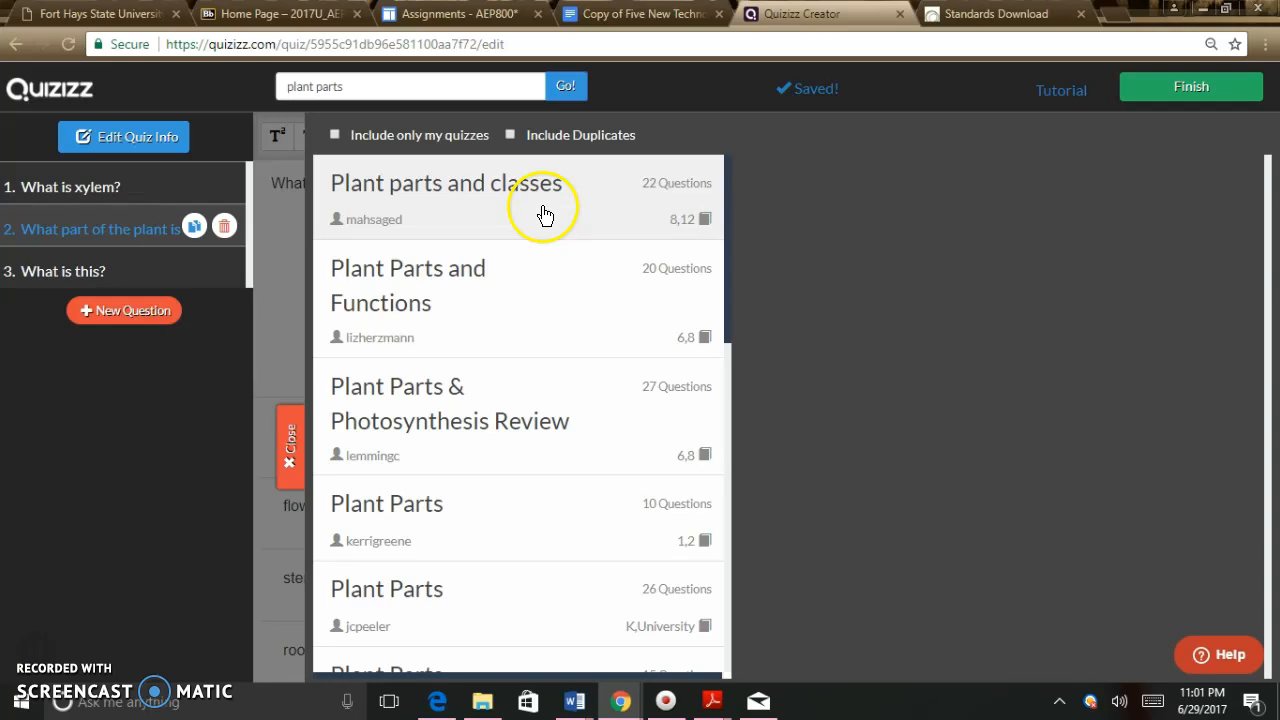
Add the question "What part of the plant is #4?" from the Plant parts and classes quiz
left_click(505, 217)
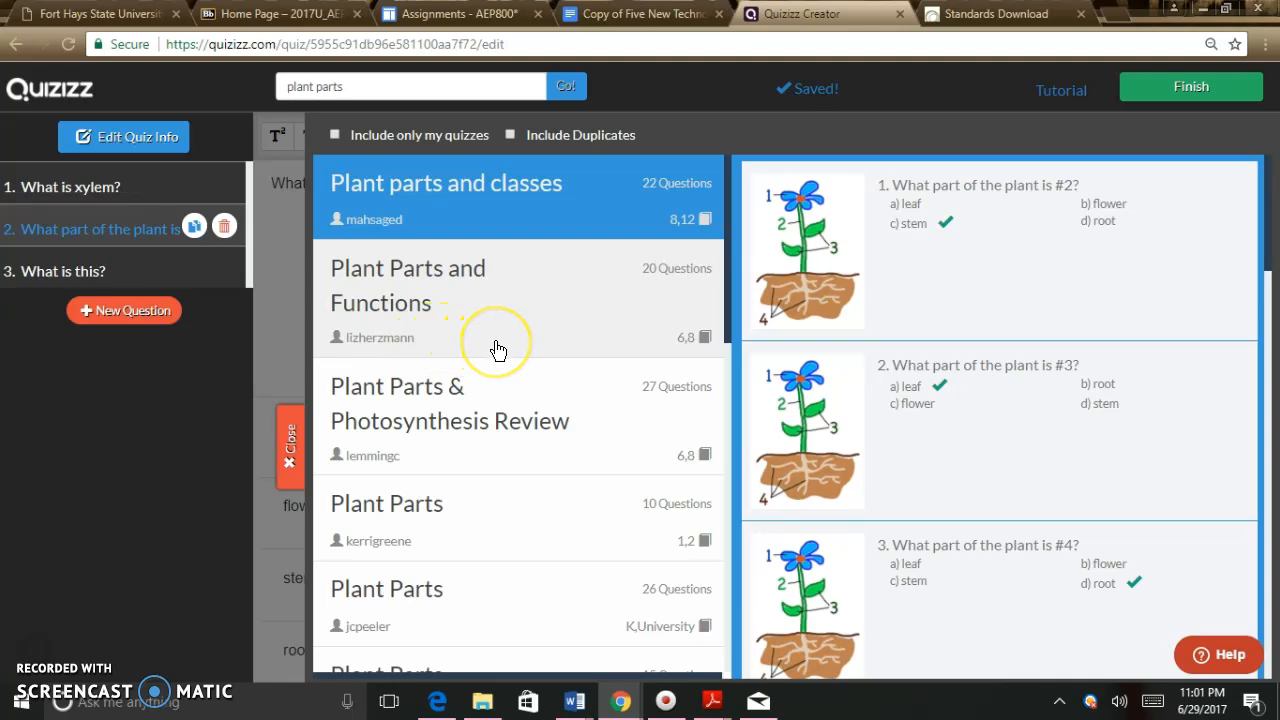
left_click(530, 364)
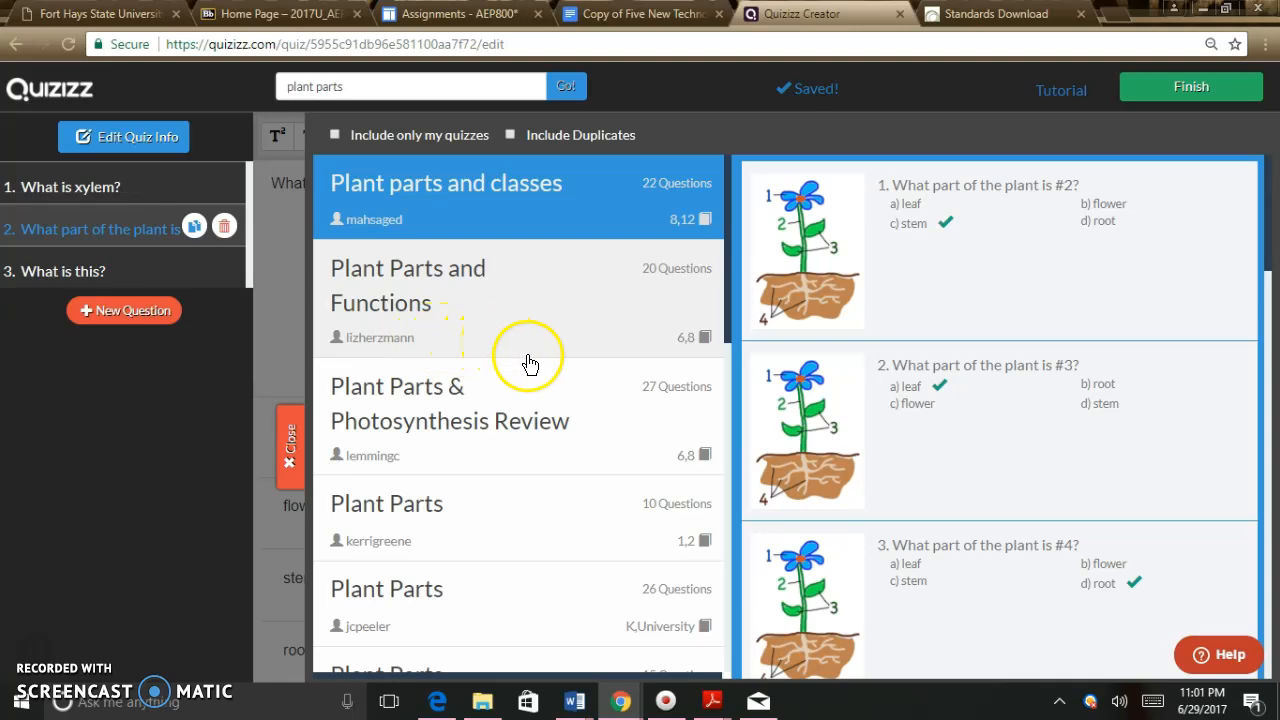
mouse_move(894, 271)
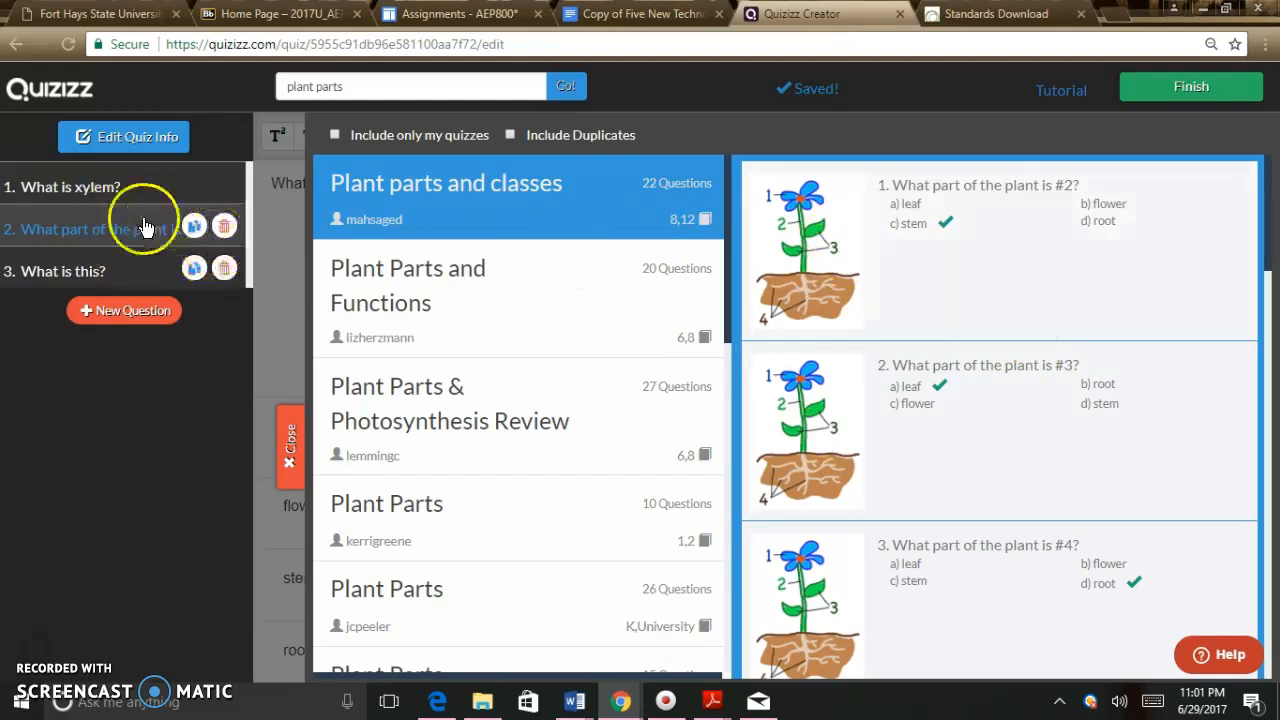
mouse_move(1121, 507)
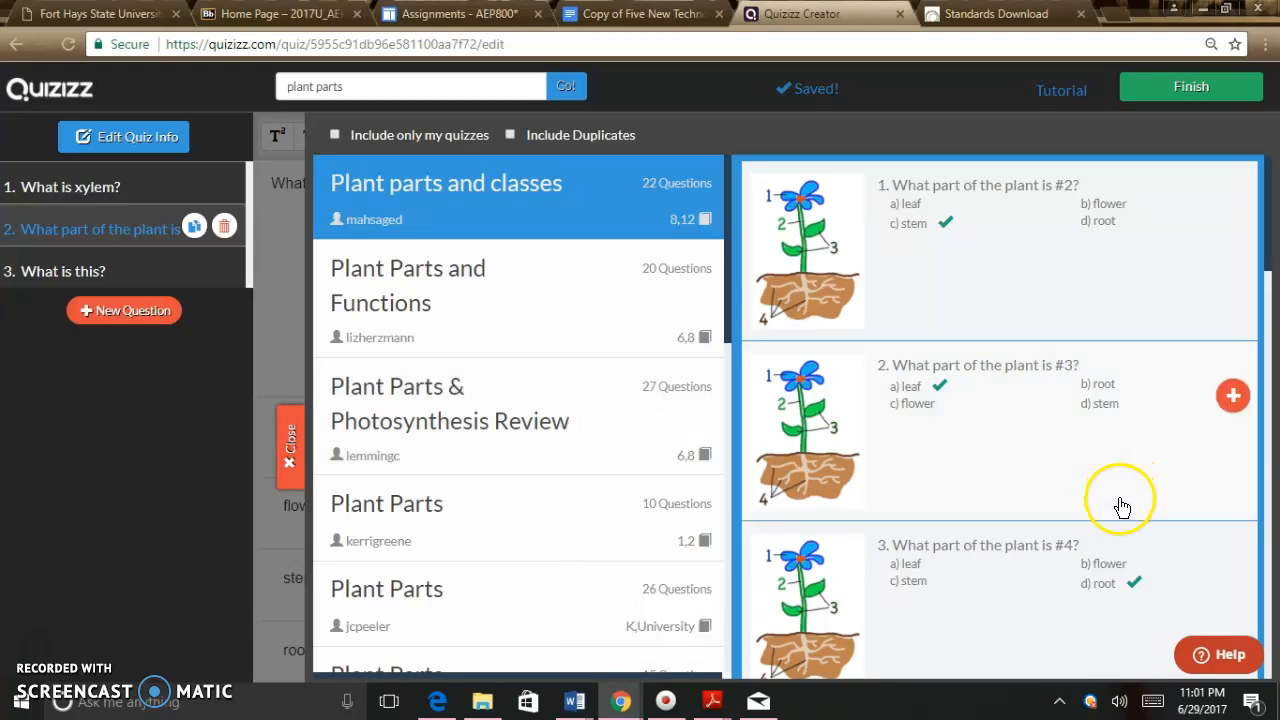
left_click(1233, 576)
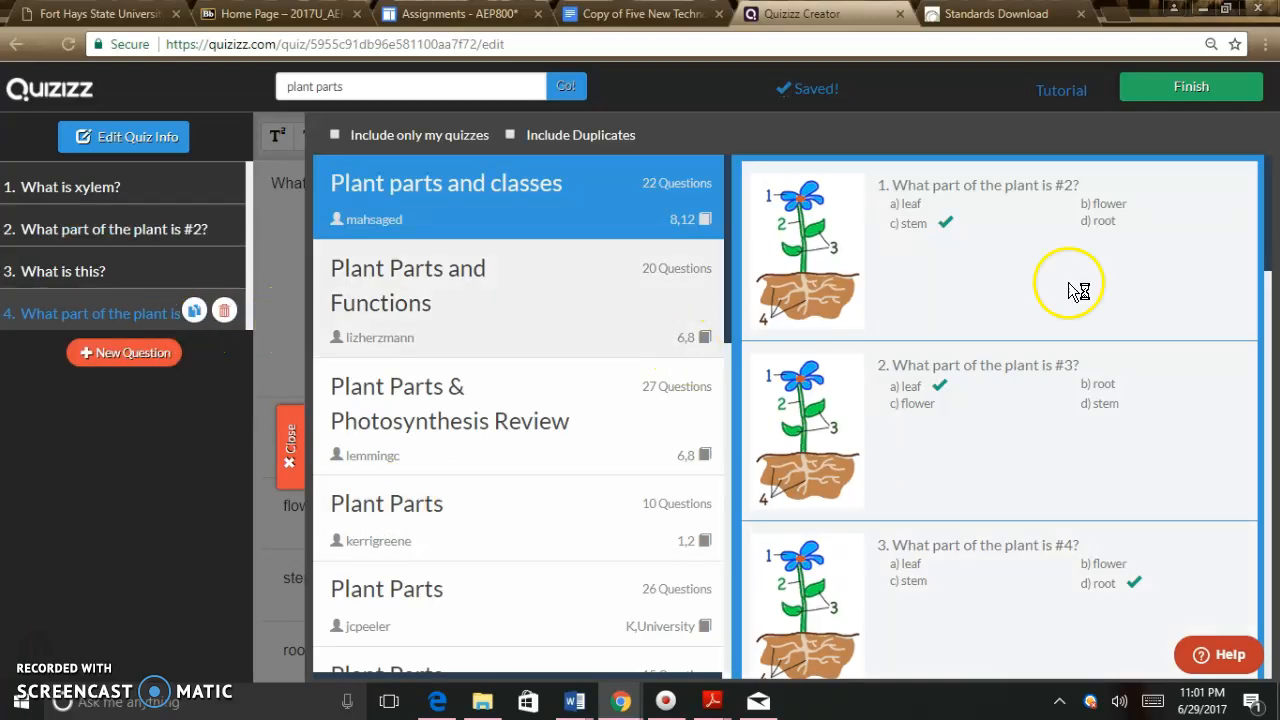
Look through the rest of the plant parts search results and close the question search
mouse_move(1133, 289)
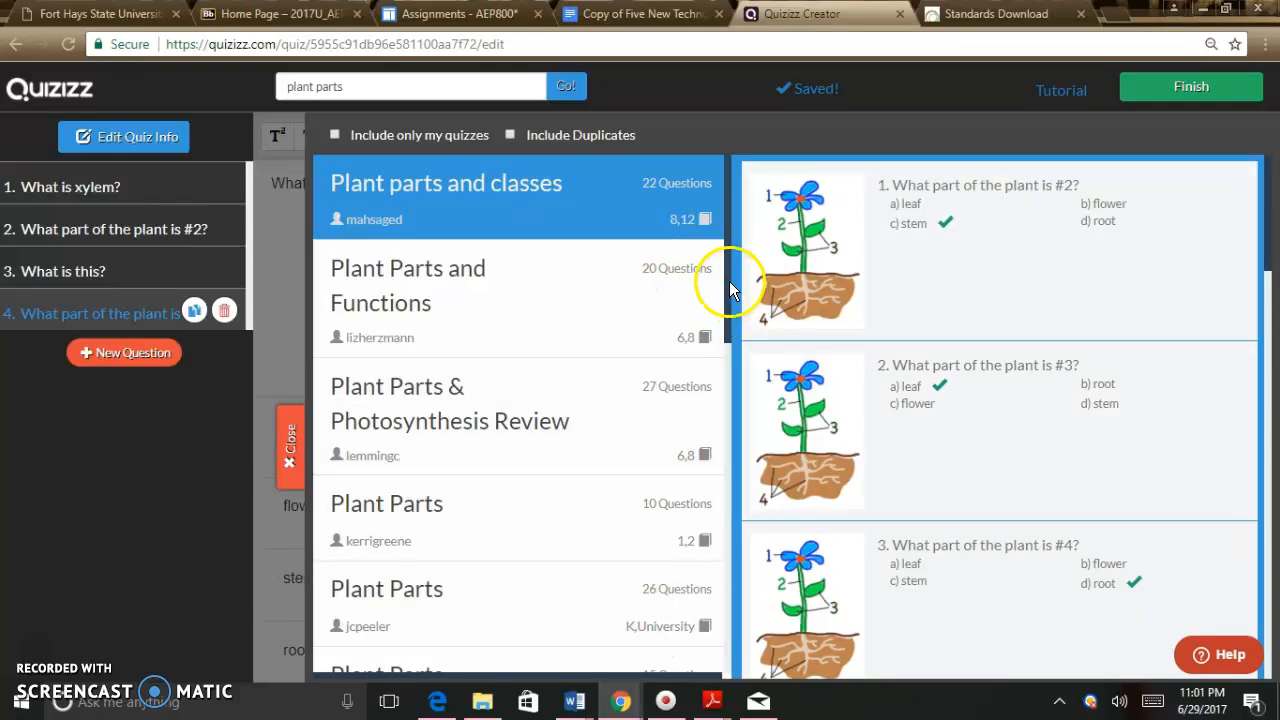
left_click_drag(731, 320, 732, 490)
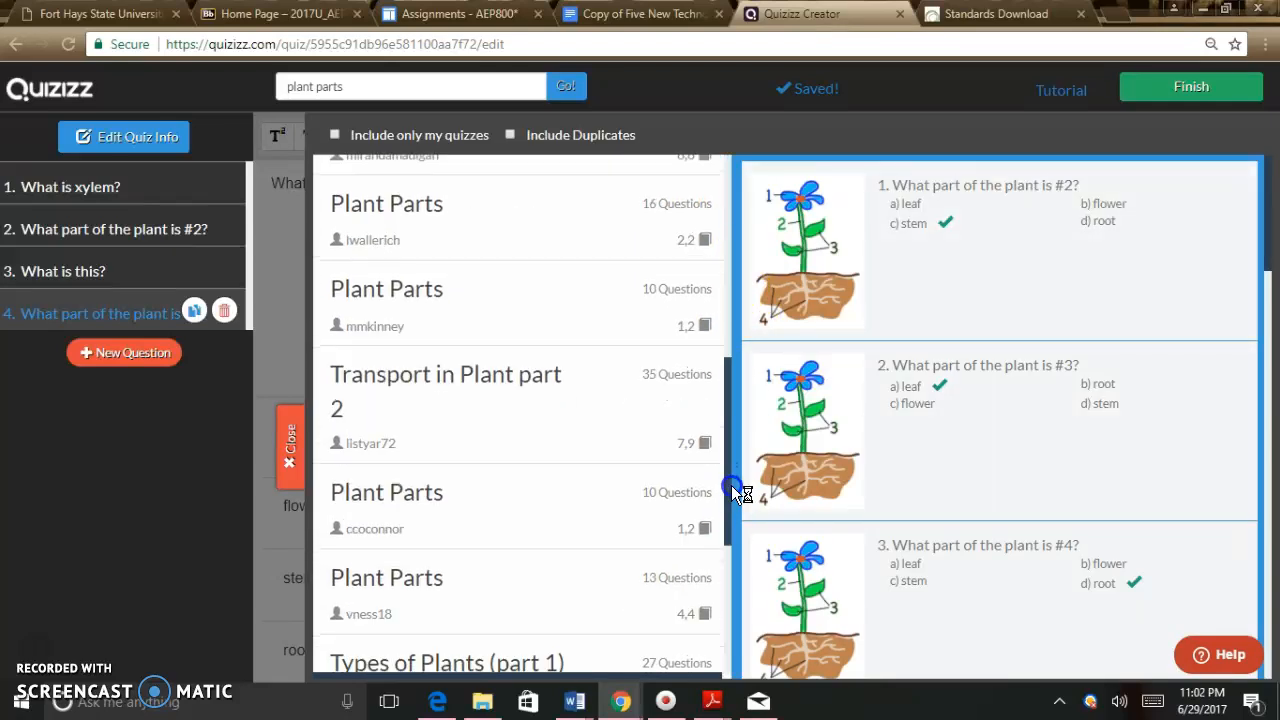
left_click_drag(728, 435, 733, 572)
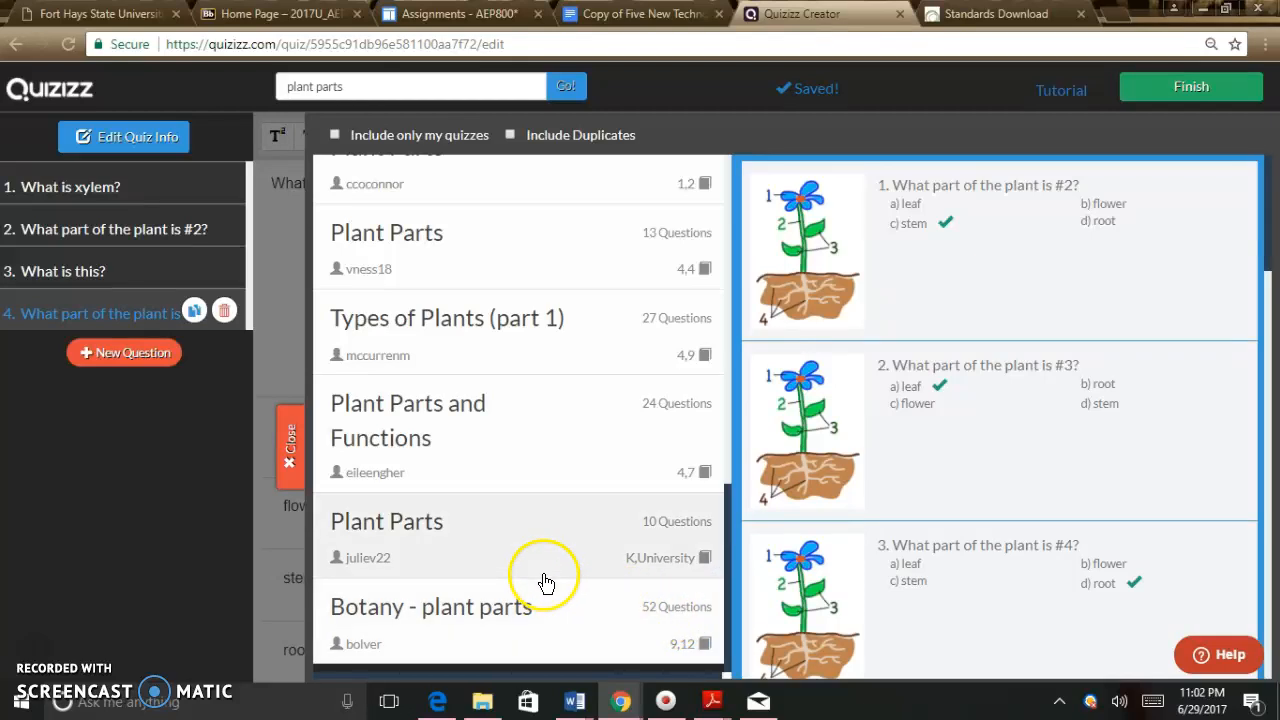
left_click_drag(549, 629, 565, 540)
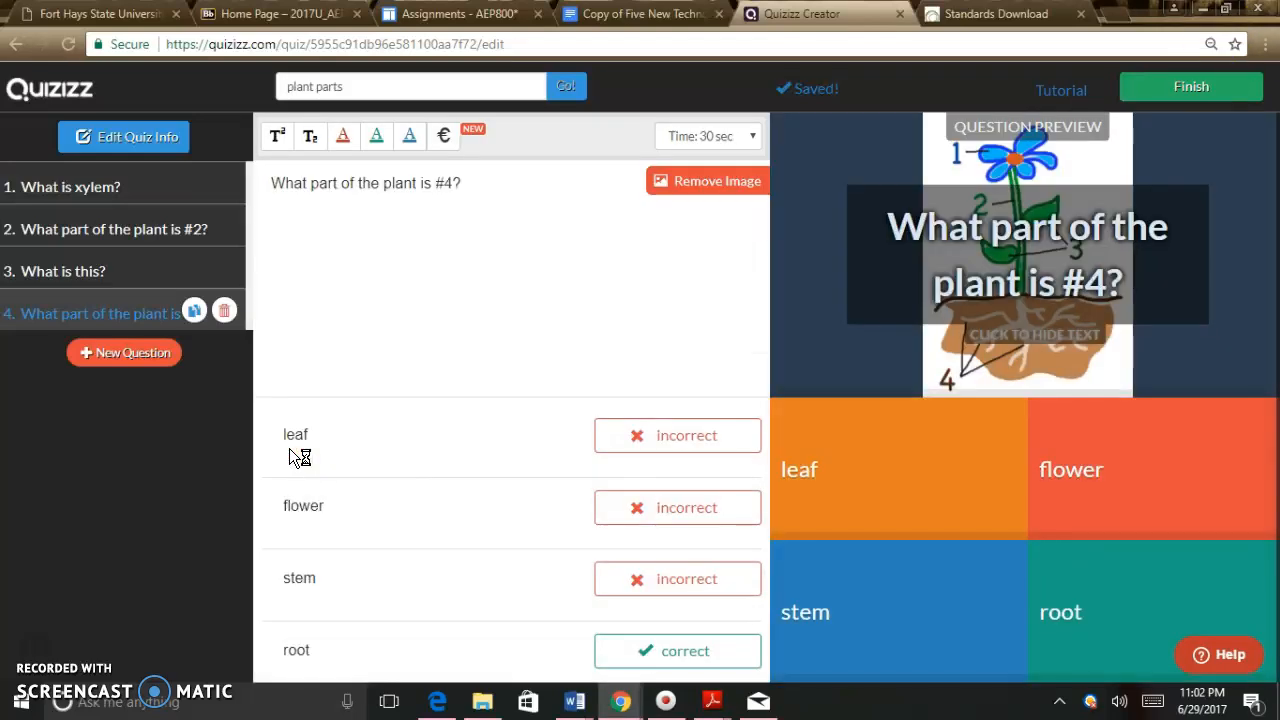
left_click(290, 456)
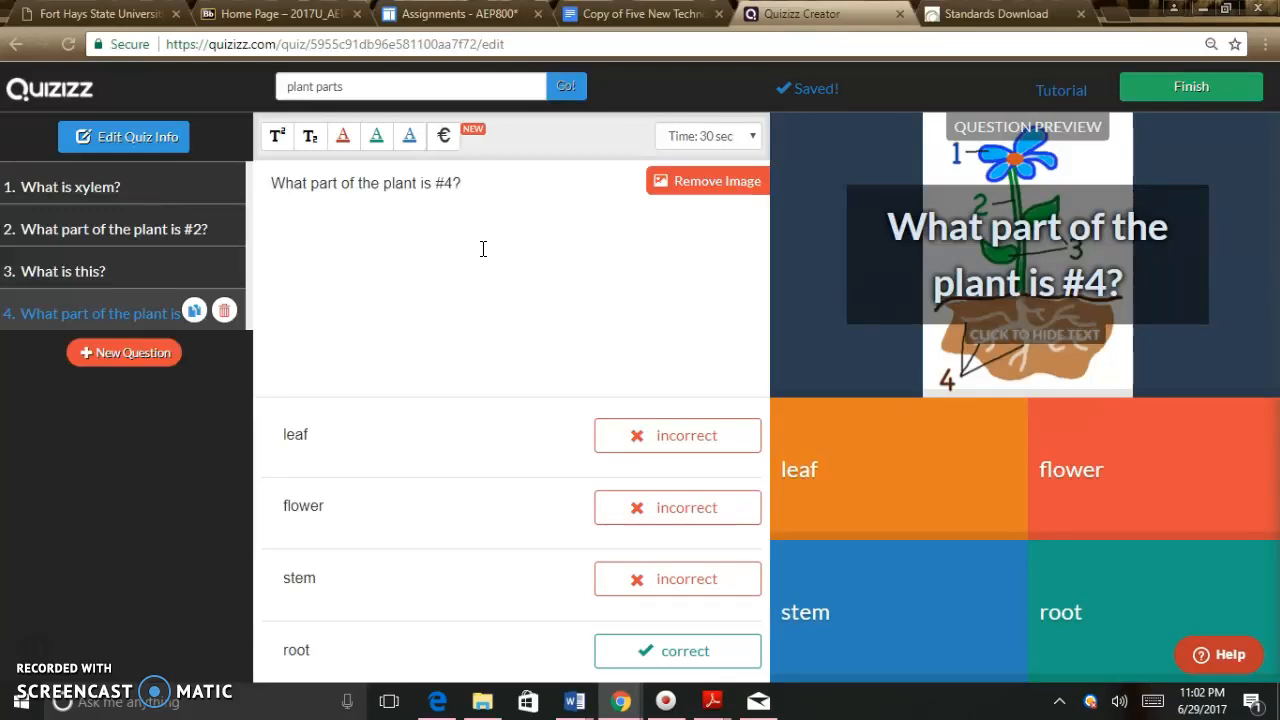
Review the available time limits for "What part of the plant is #4?" without changing the setting
left_click(750, 142)
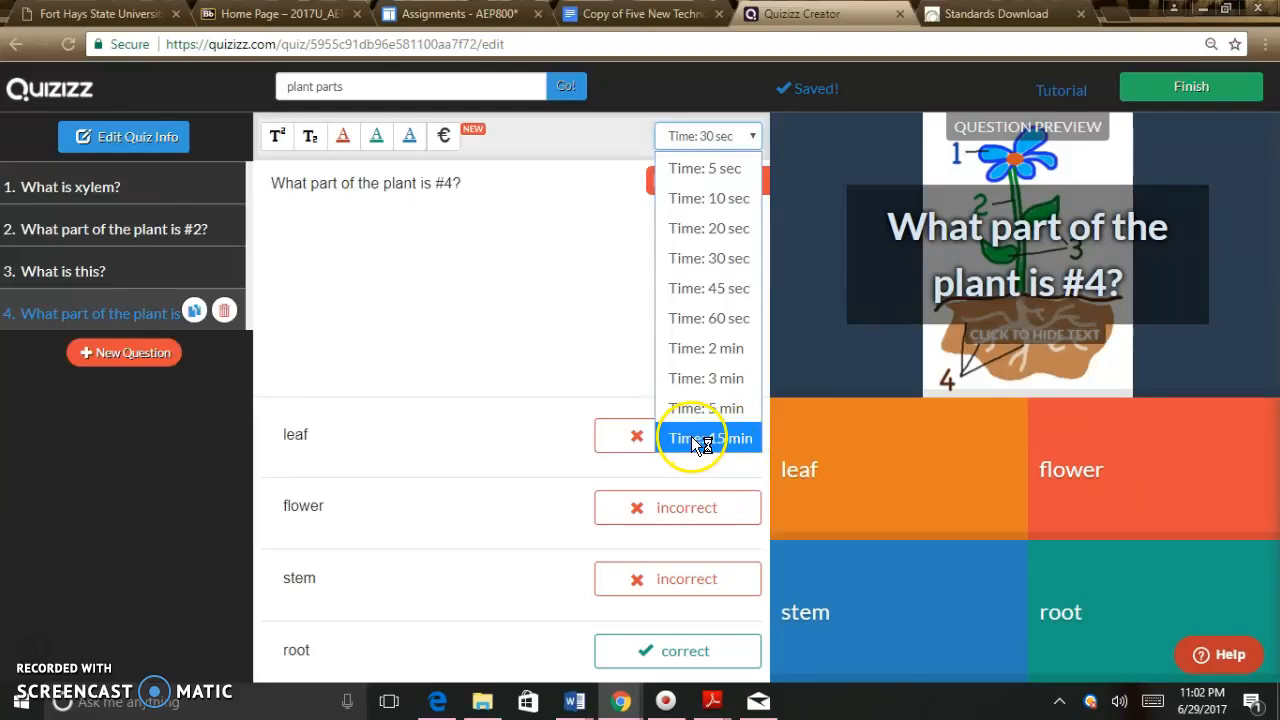
left_click(571, 337)
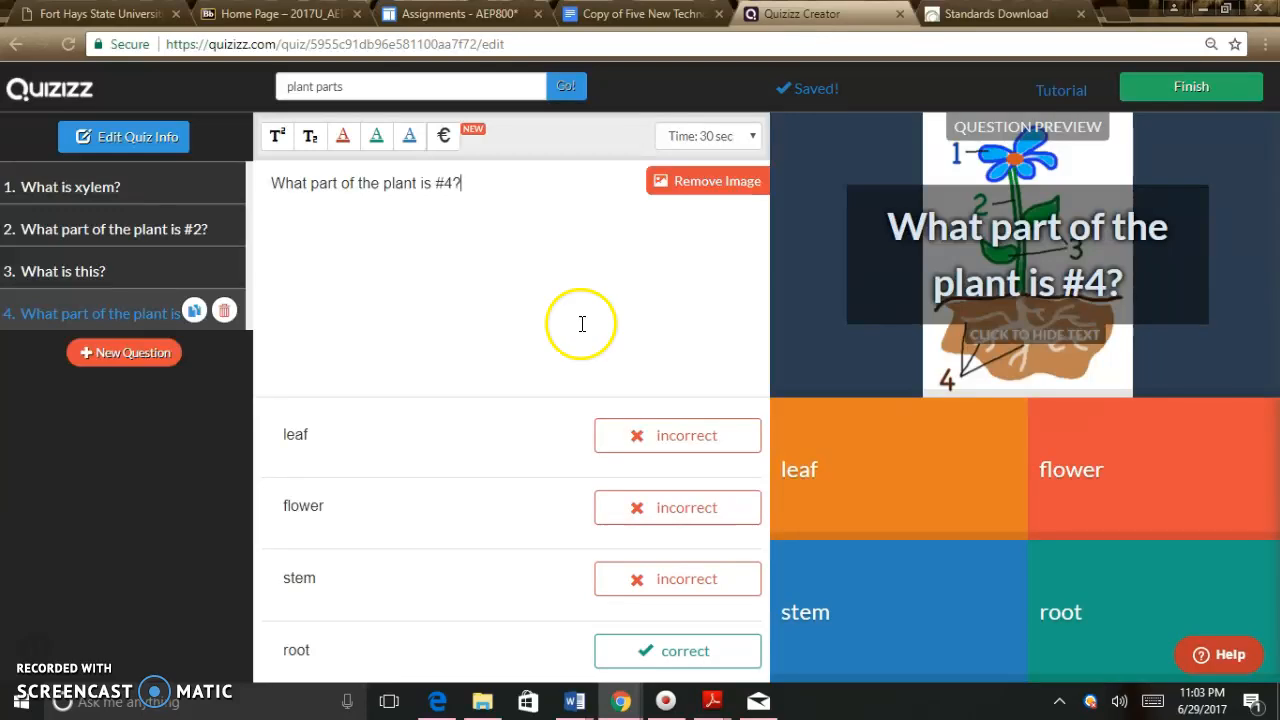
left_click(727, 150)
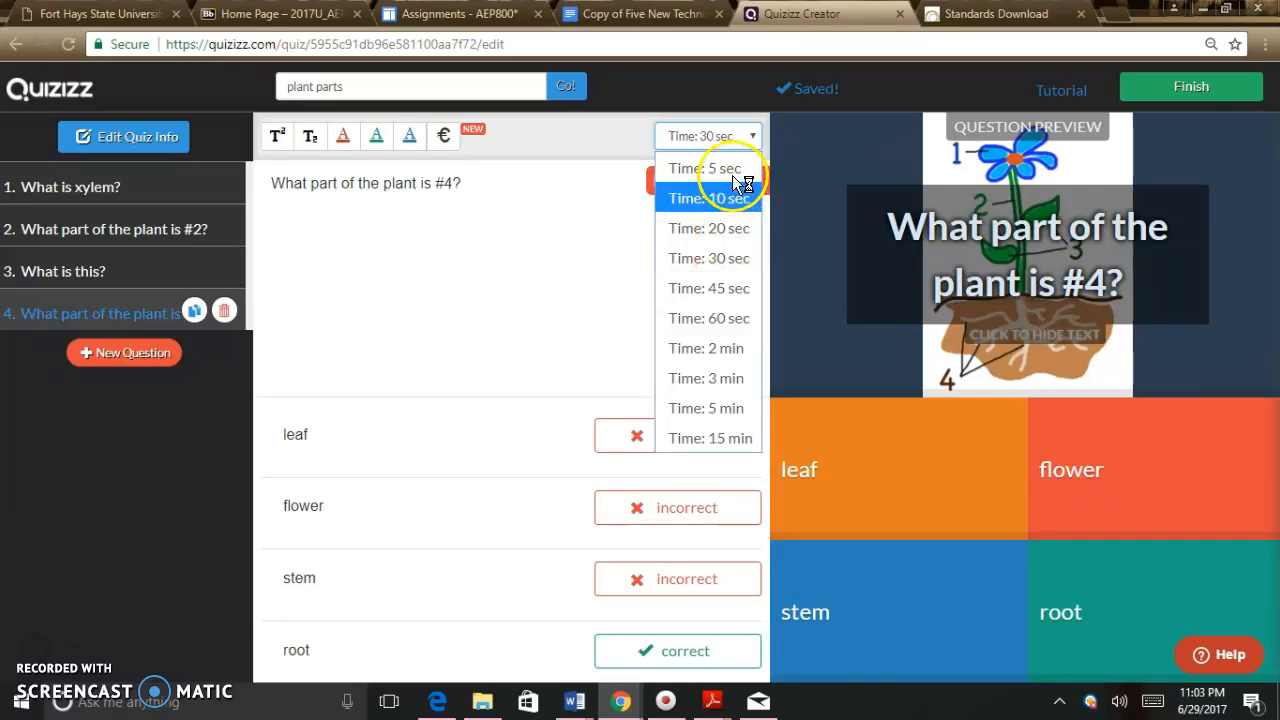
left_click(740, 139)
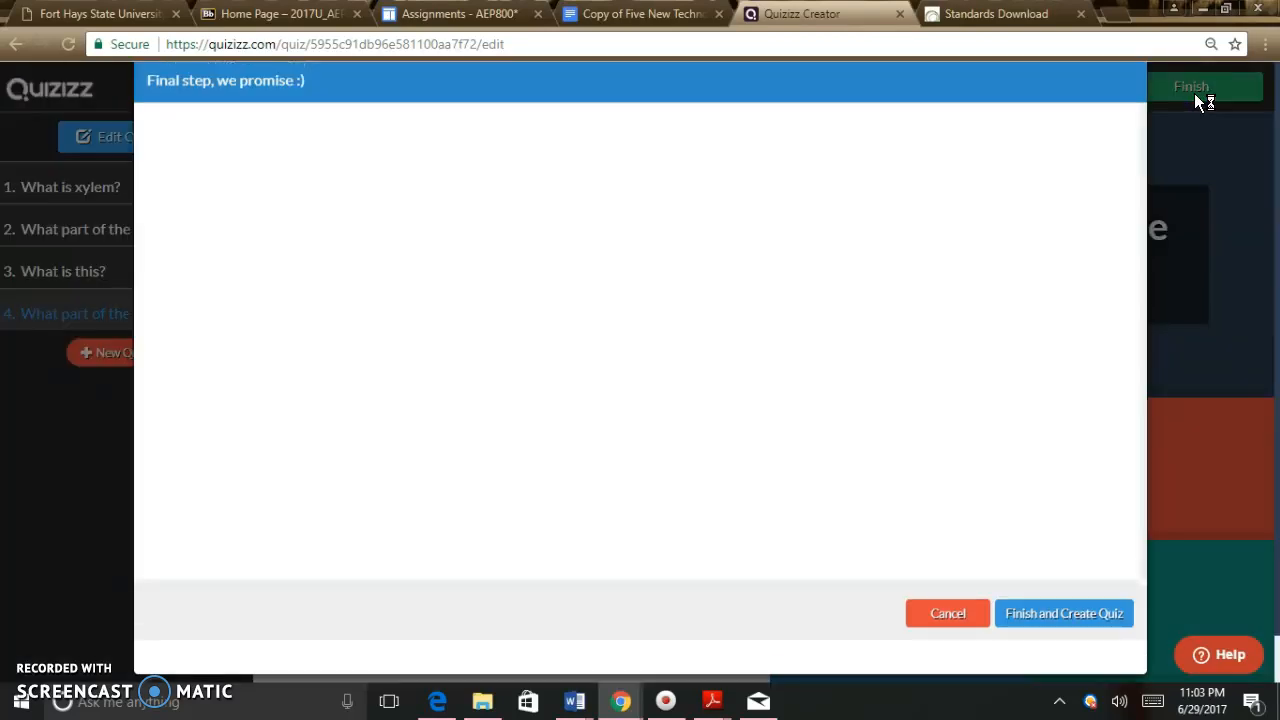
Tag the Tutorial quiz with "ag ed" and "plants", and finish creating it
left_click(631, 402)
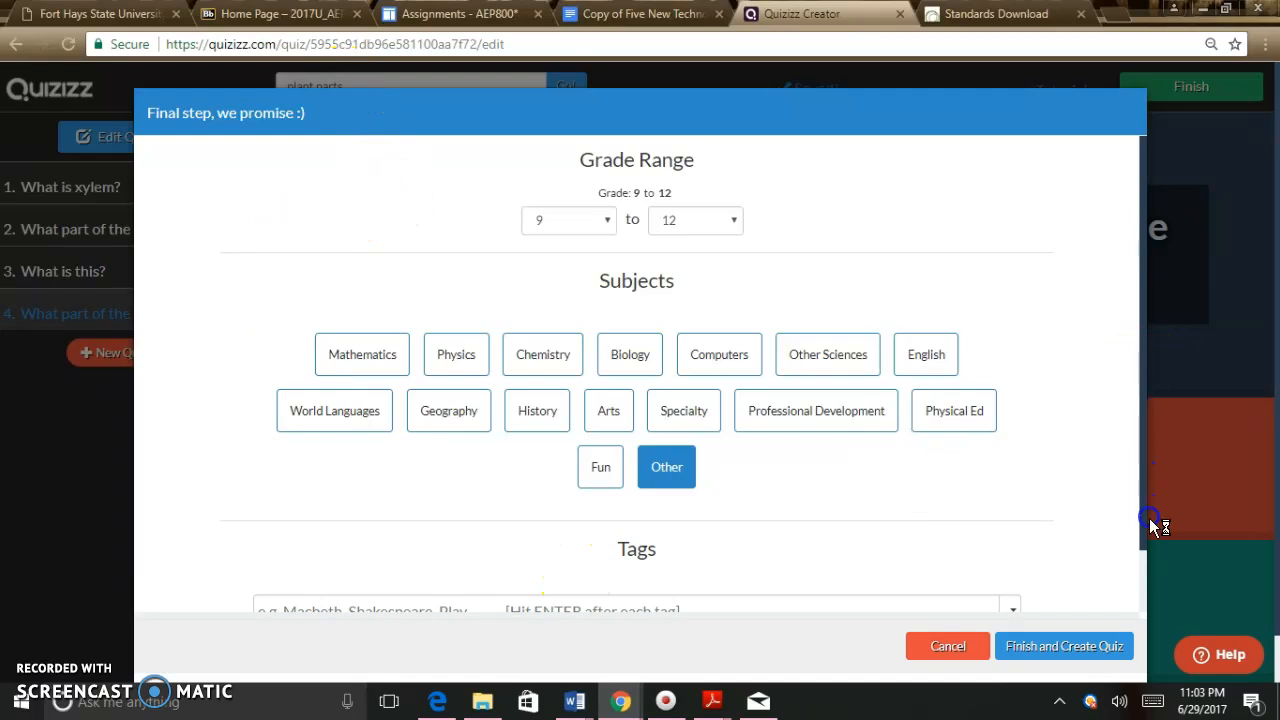
left_click(1163, 572)
scroll(1141, 583, "down", 2)
left_click(615, 542)
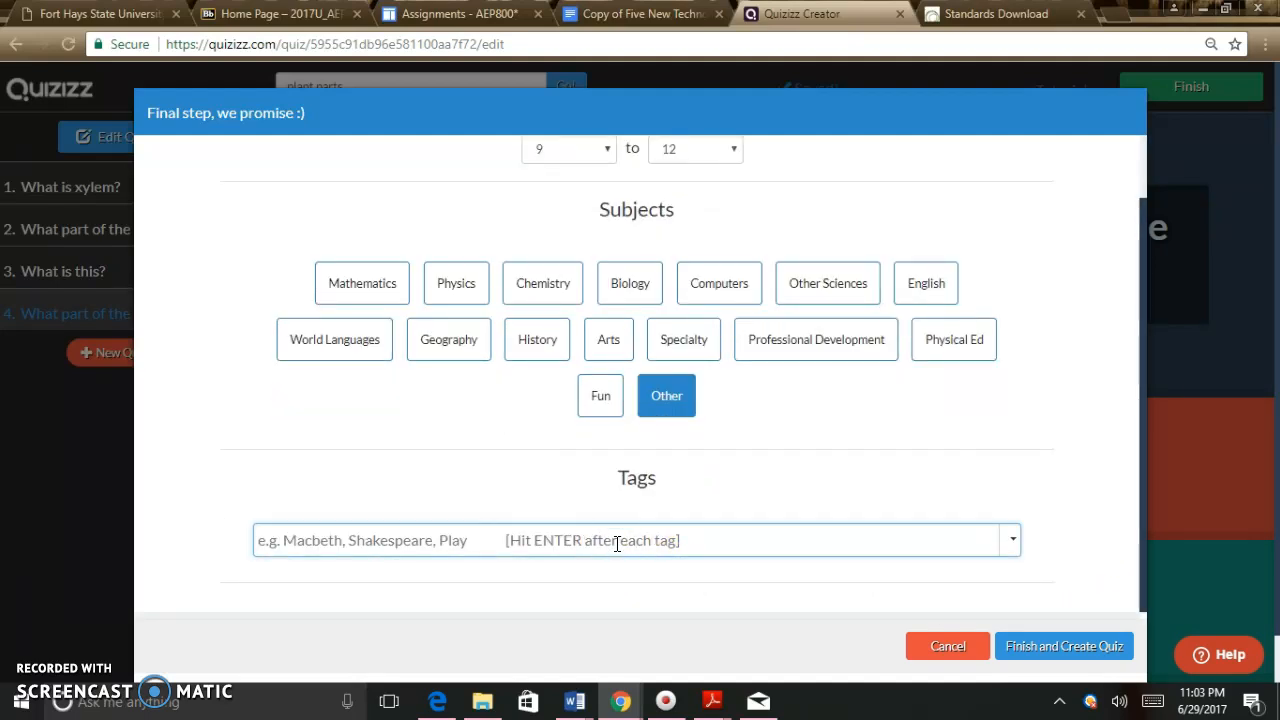
type("ag ed")
key("Return")
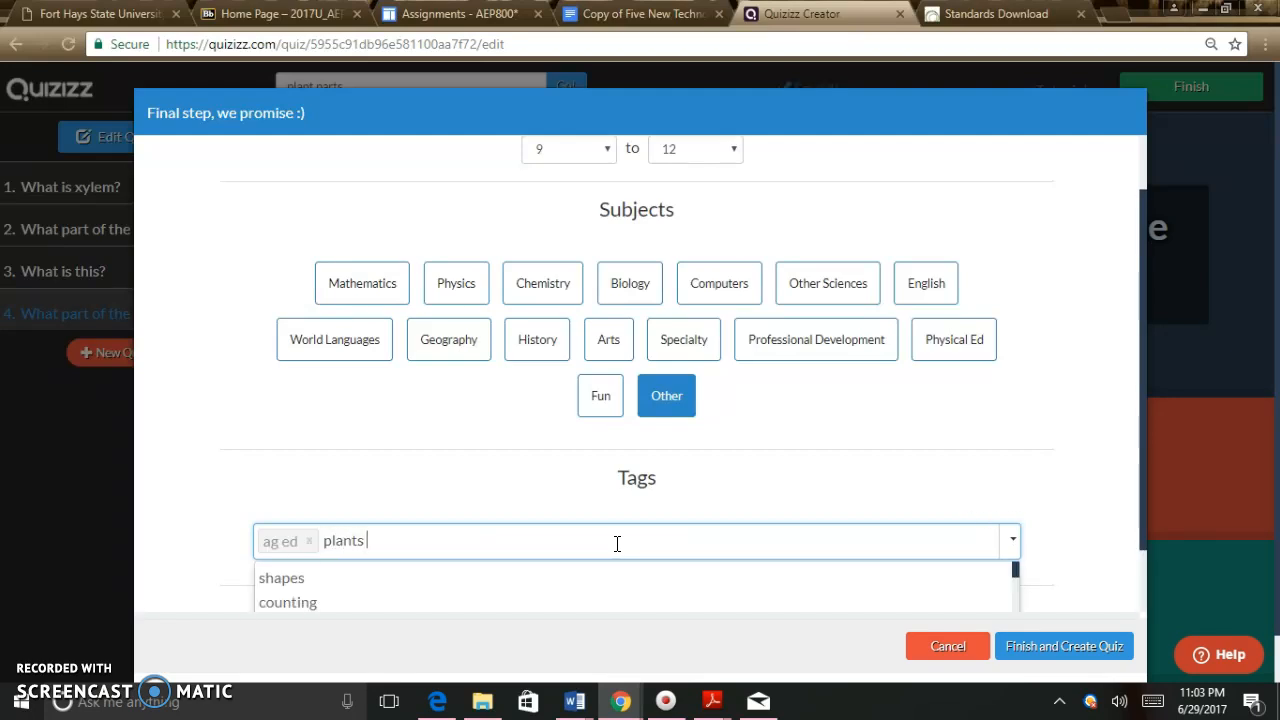
key("Return")
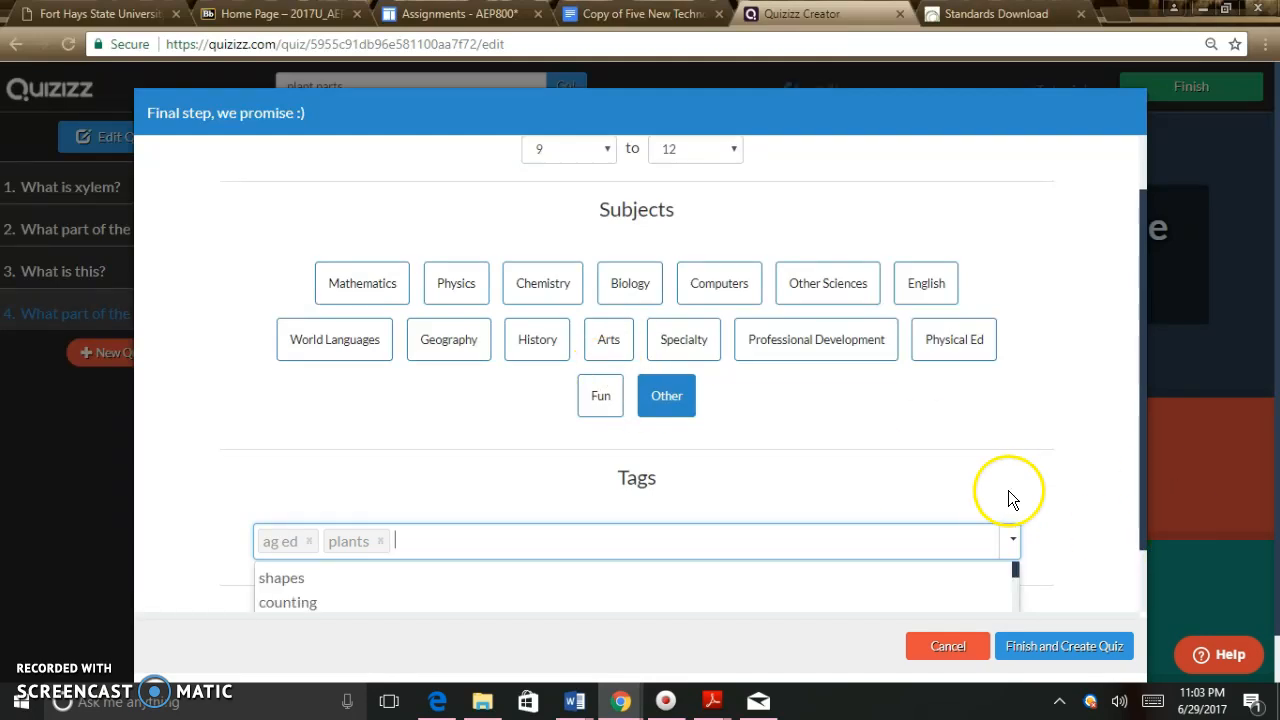
left_click(1034, 648)
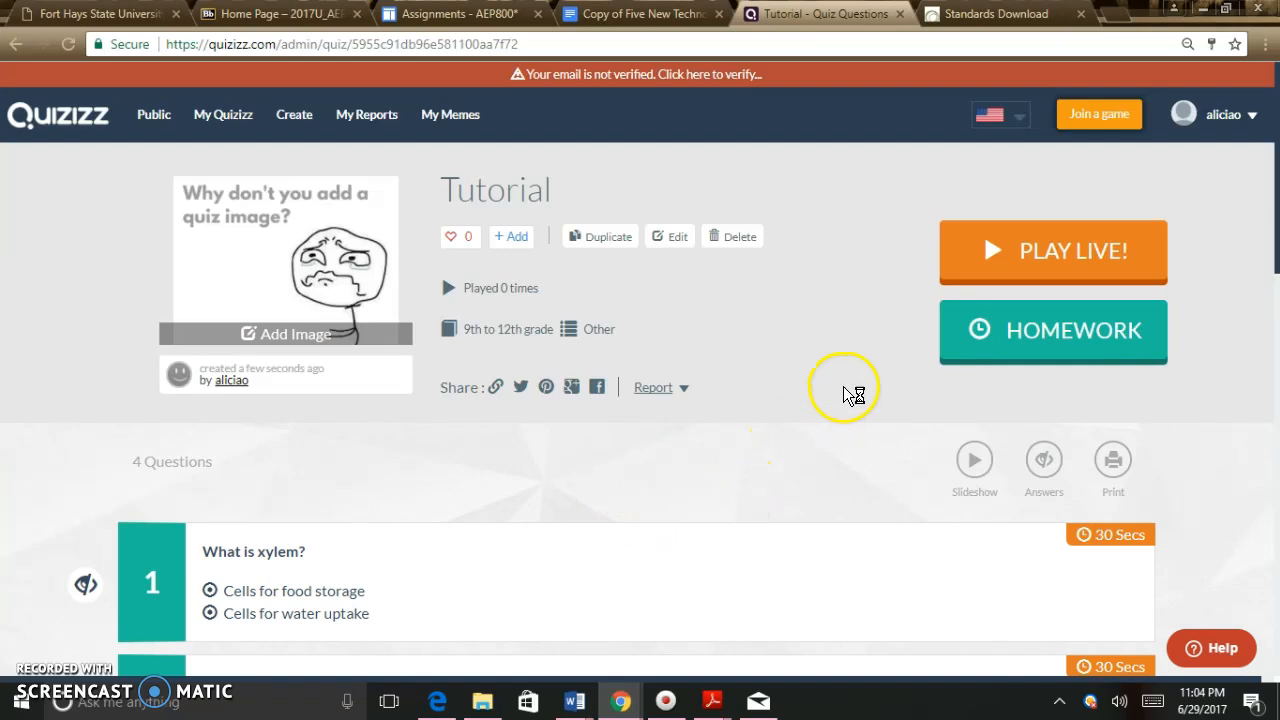
Assign the Tutorial quiz as homework with a deadline of Jul 1 at 11:15 PM
left_click(1076, 322)
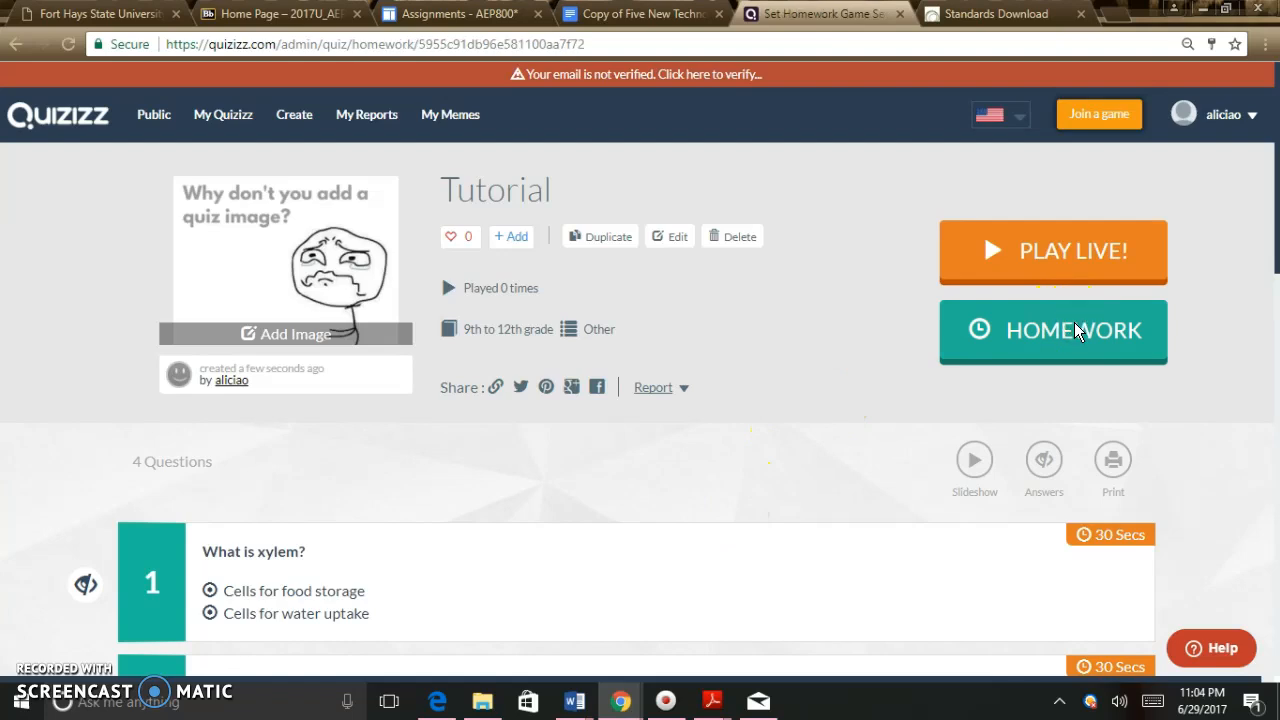
left_click(515, 329)
left_click(462, 474)
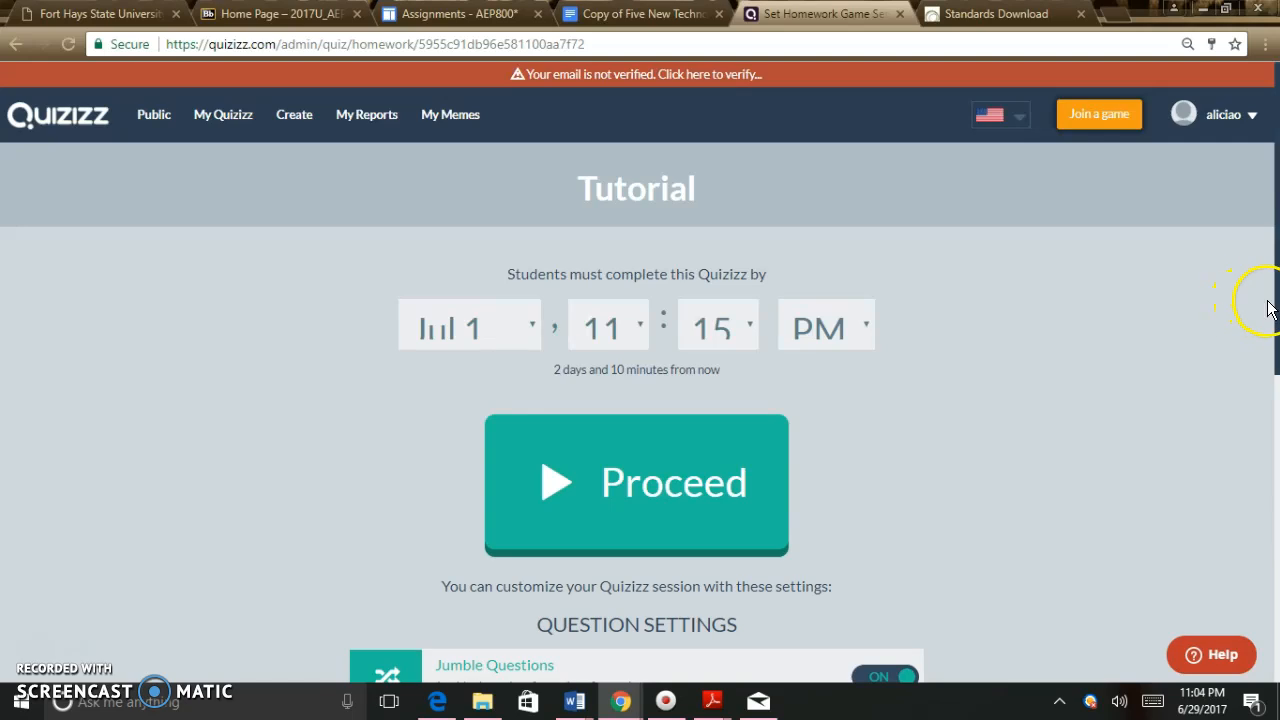
mouse_move(1275, 300)
left_mouse_down()
mouse_move(1275, 640)
mouse_move(1275, 300)
left_mouse_up()
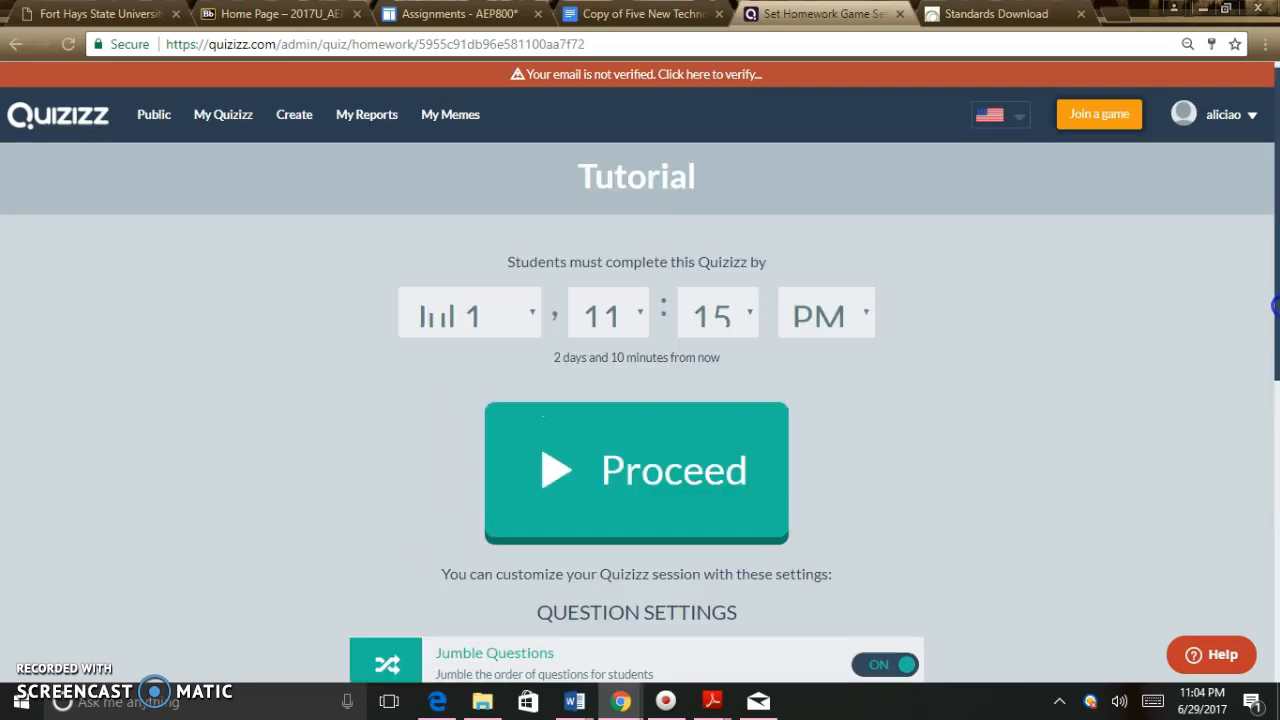
left_click(626, 524)
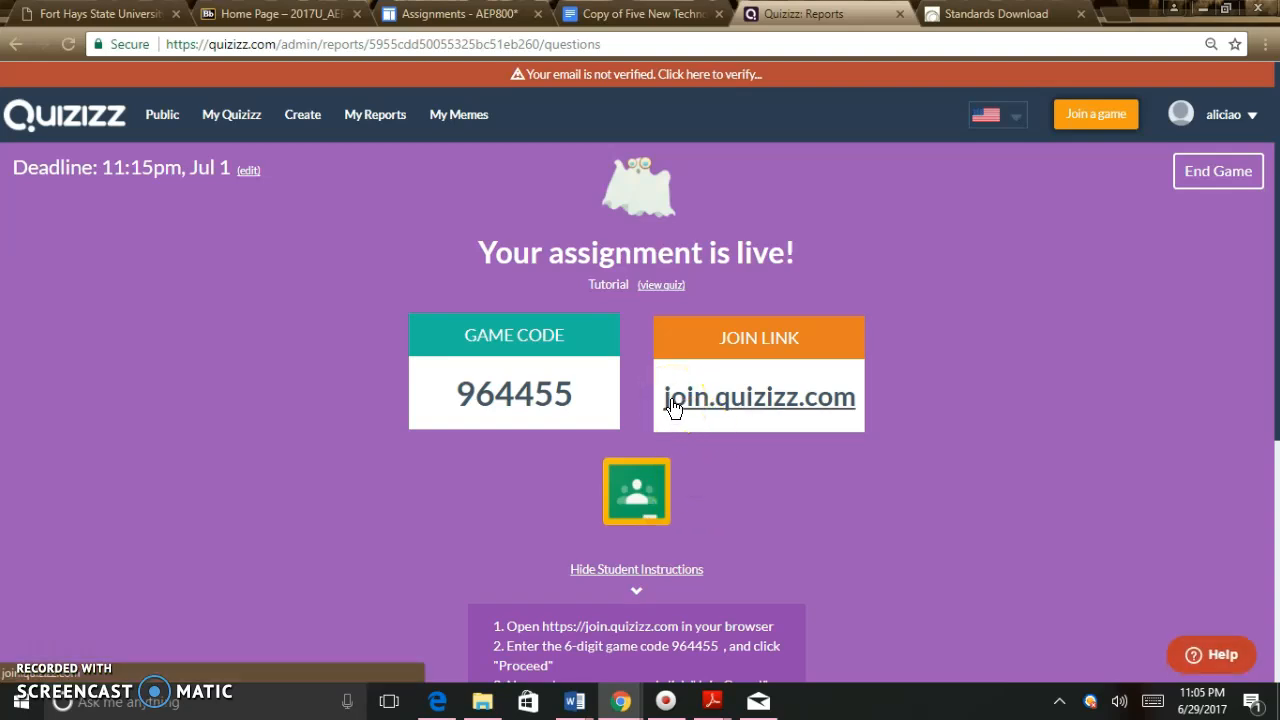
Open the live assignment's join link in a new browser tab and switch to that tab
left_click(635, 407)
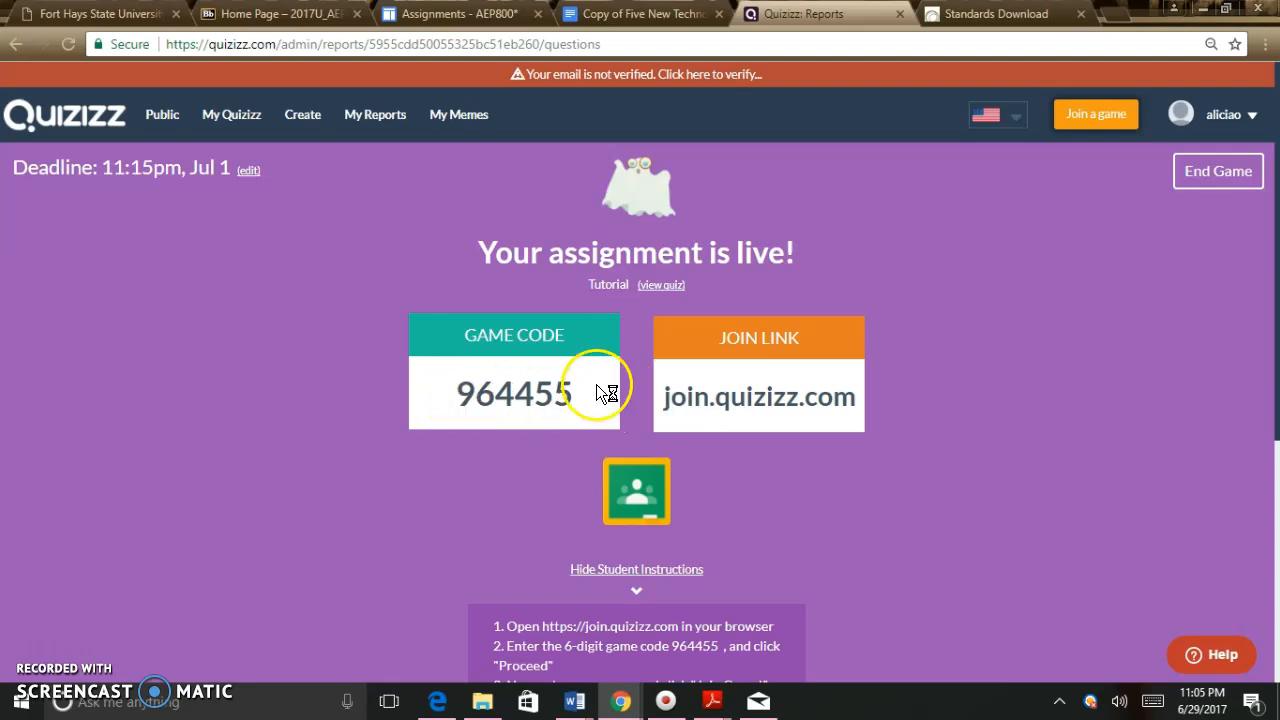
right_click(686, 400)
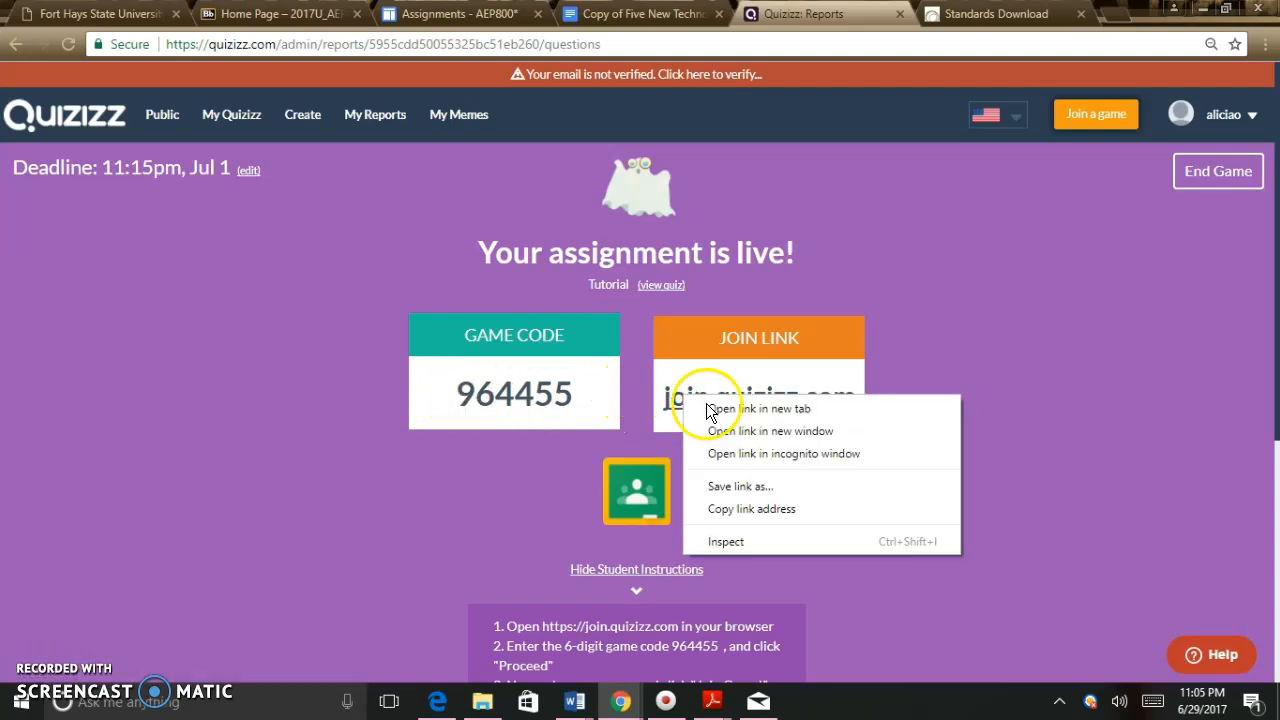
left_click(713, 408)
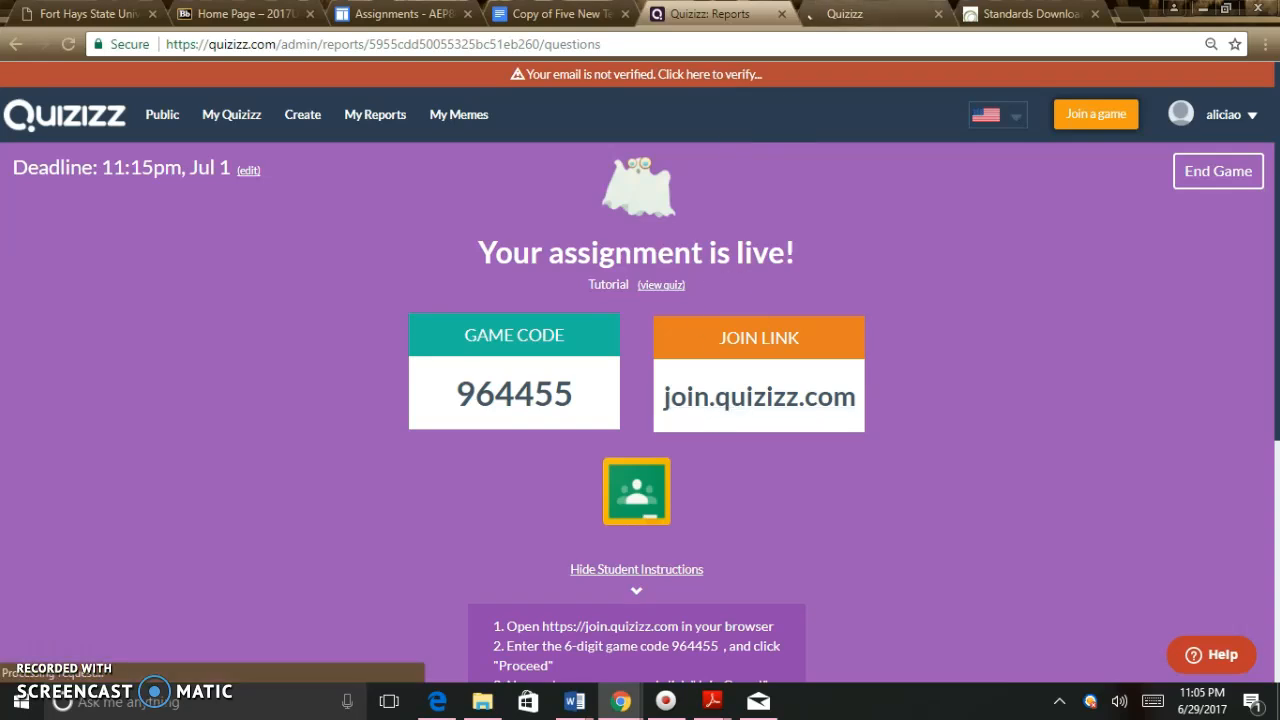
left_click(860, 14)
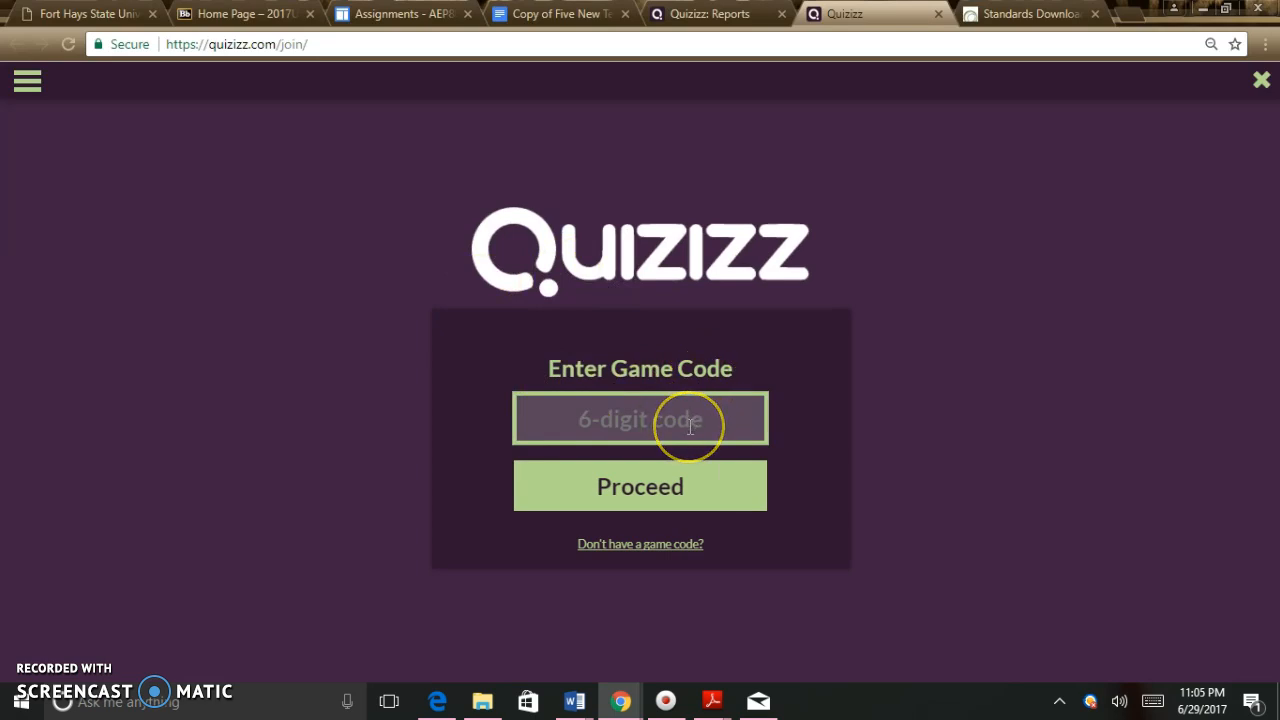
Enter the six-digit game code, join with the prefilled player name, and resume the incomplete game
type("804232")
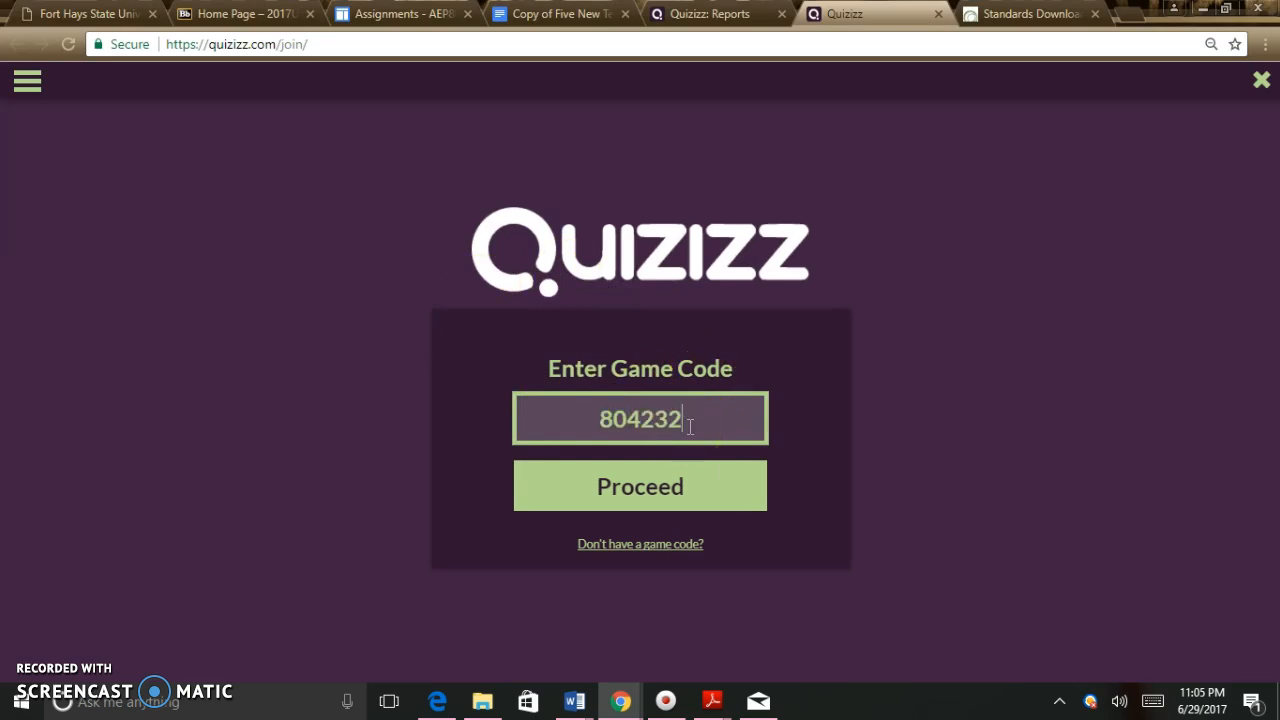
left_click(656, 505)
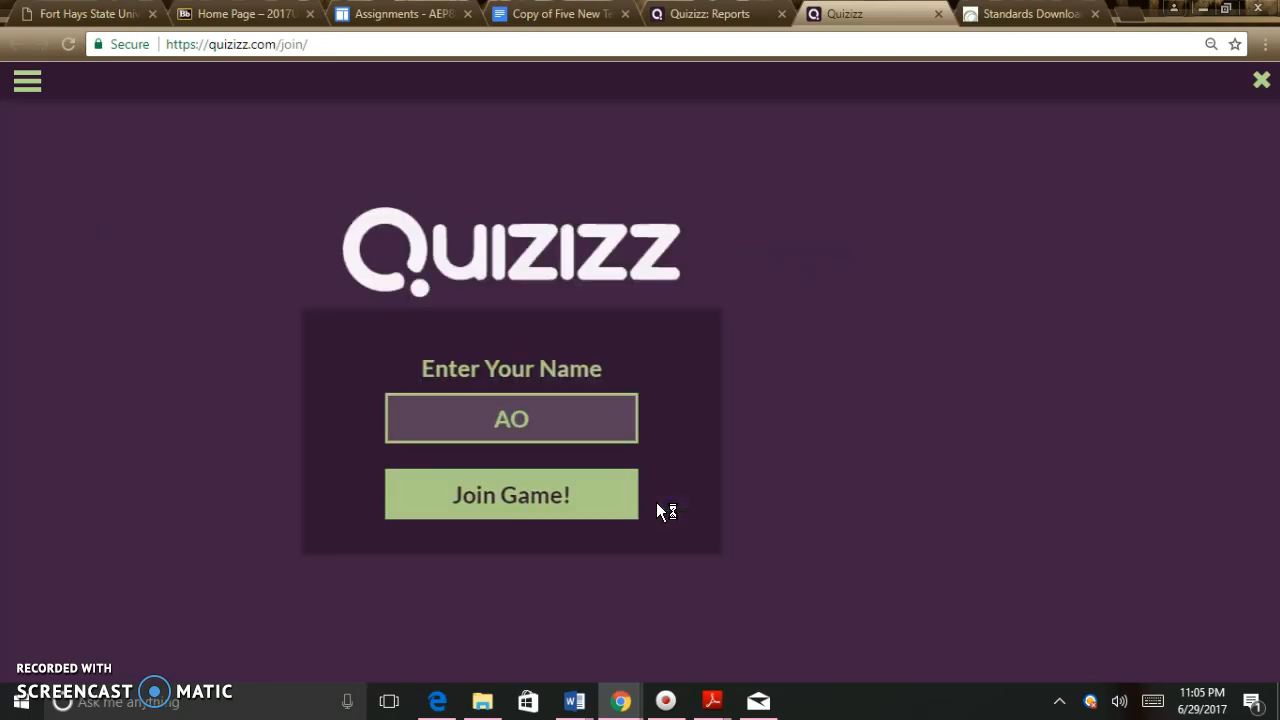
left_click(632, 435)
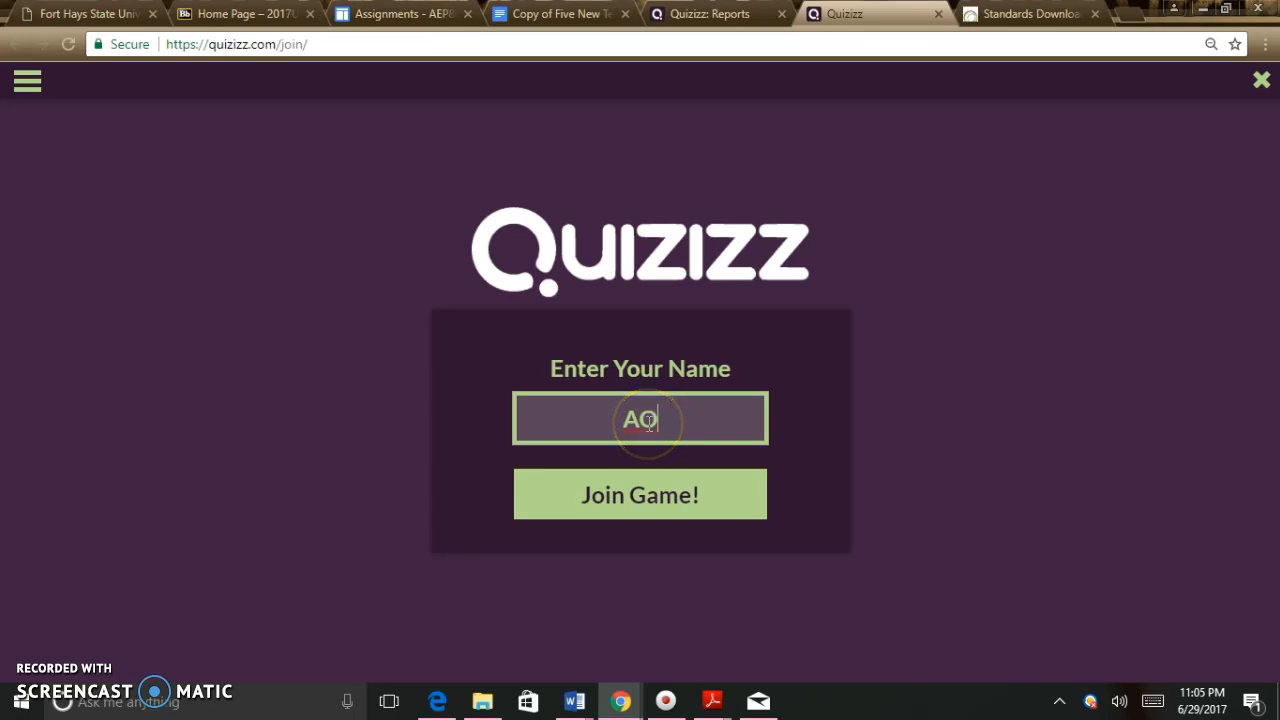
left_click(678, 443)
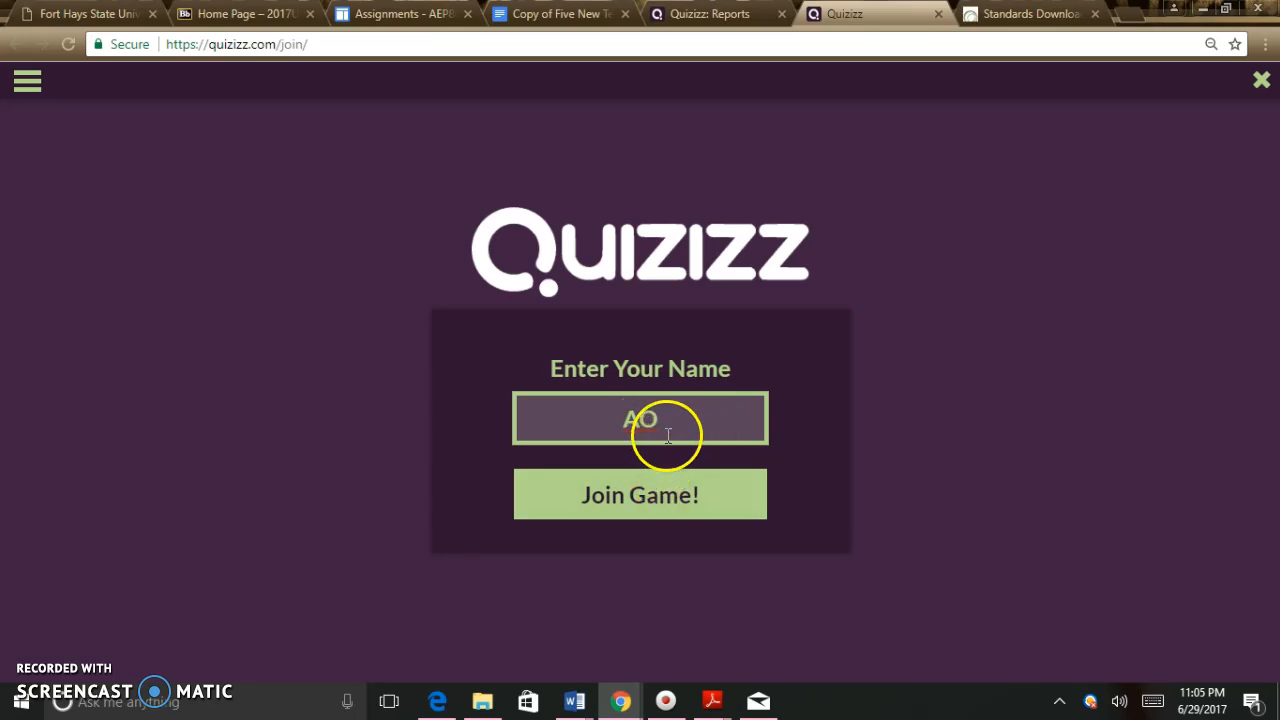
left_click(649, 495)
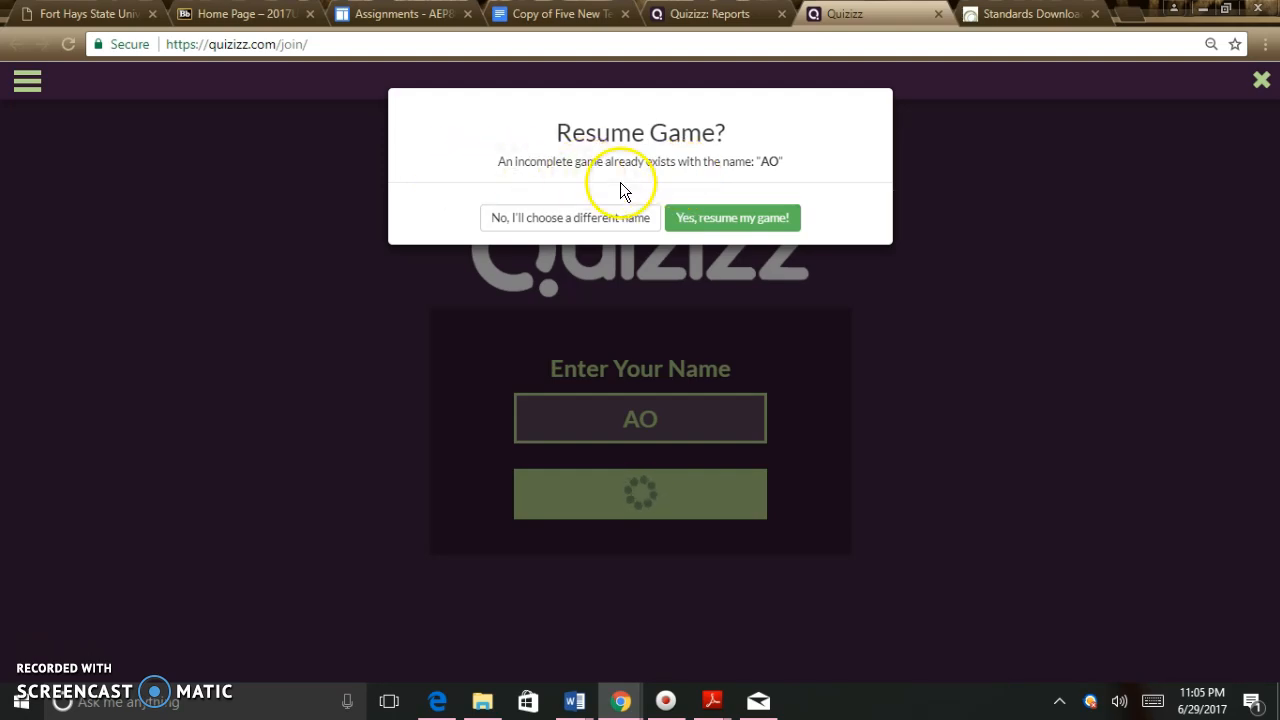
left_click(694, 222)
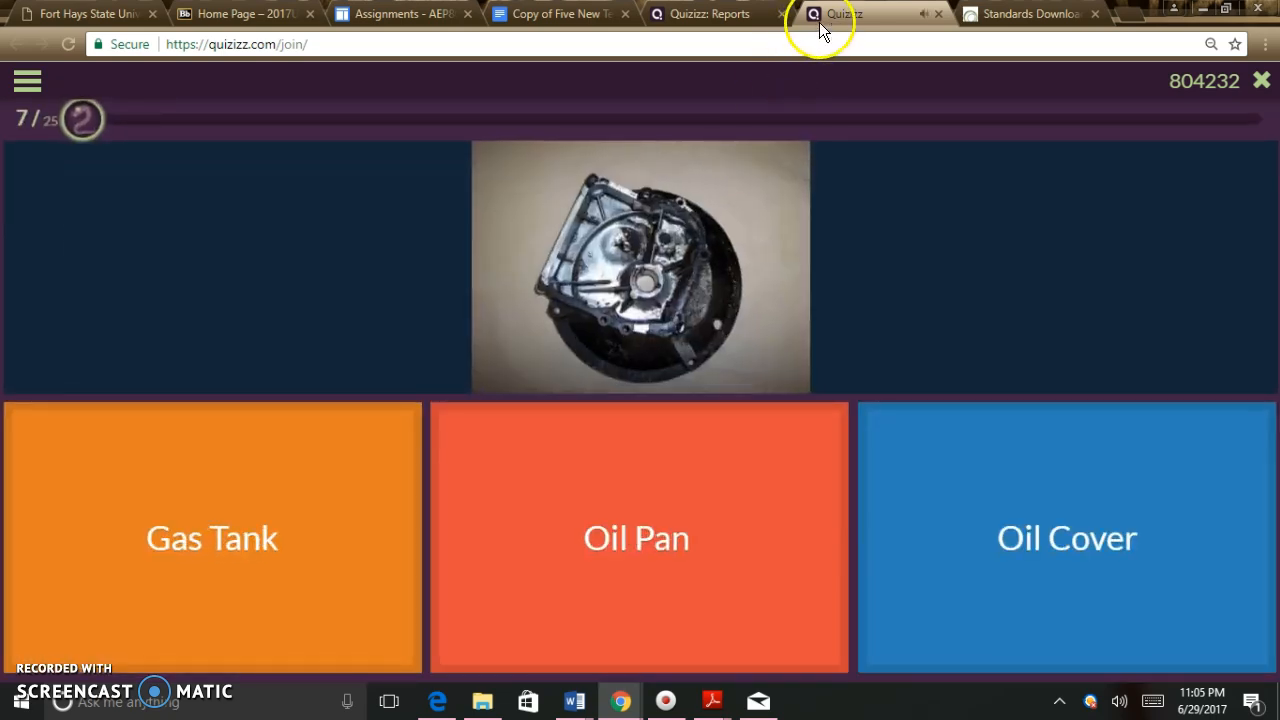
Mute the game's browser tab and advance from question 7 to question 8, declining to exit the game
right_click(845, 16)
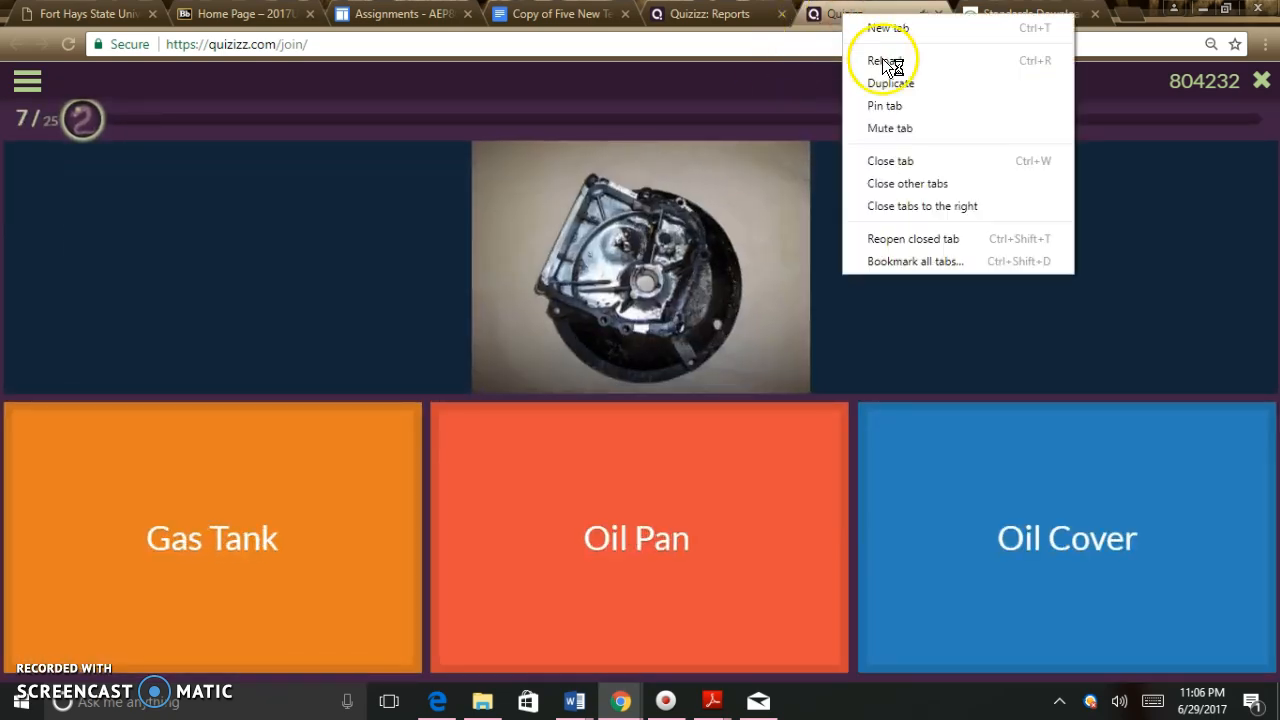
left_click(893, 128)
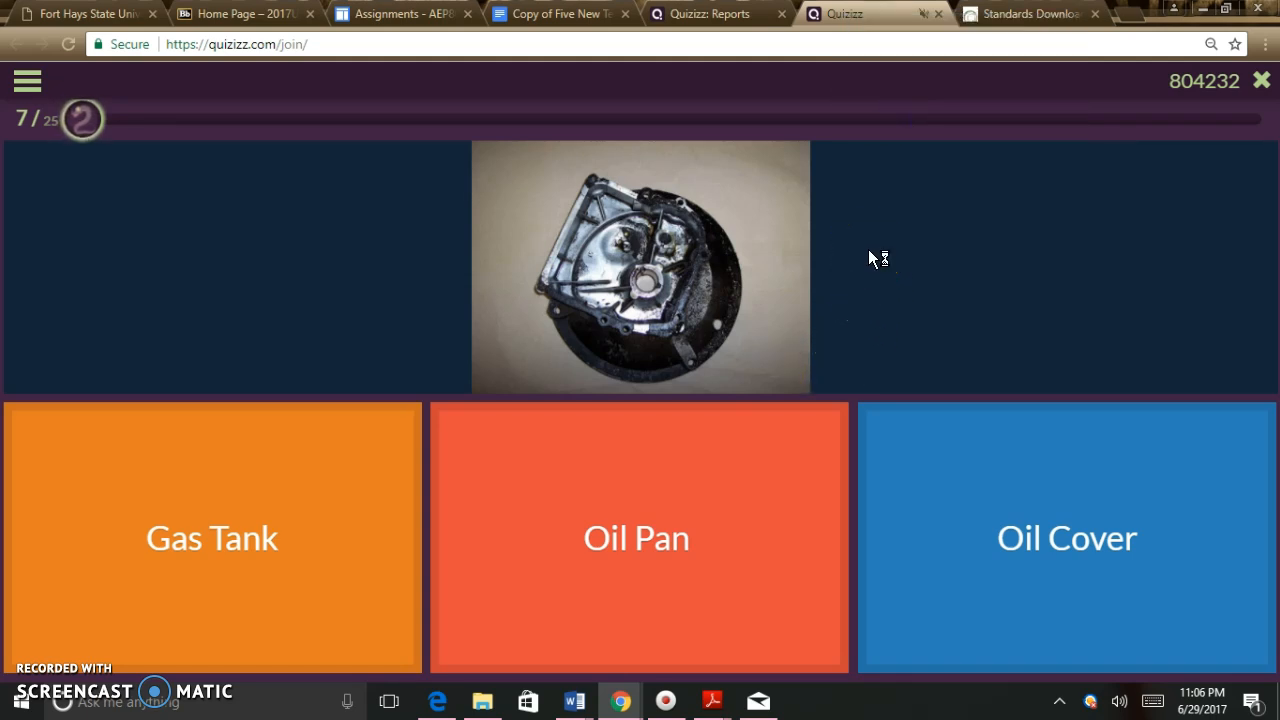
left_click(260, 323)
left_click(633, 240)
left_click(832, 445)
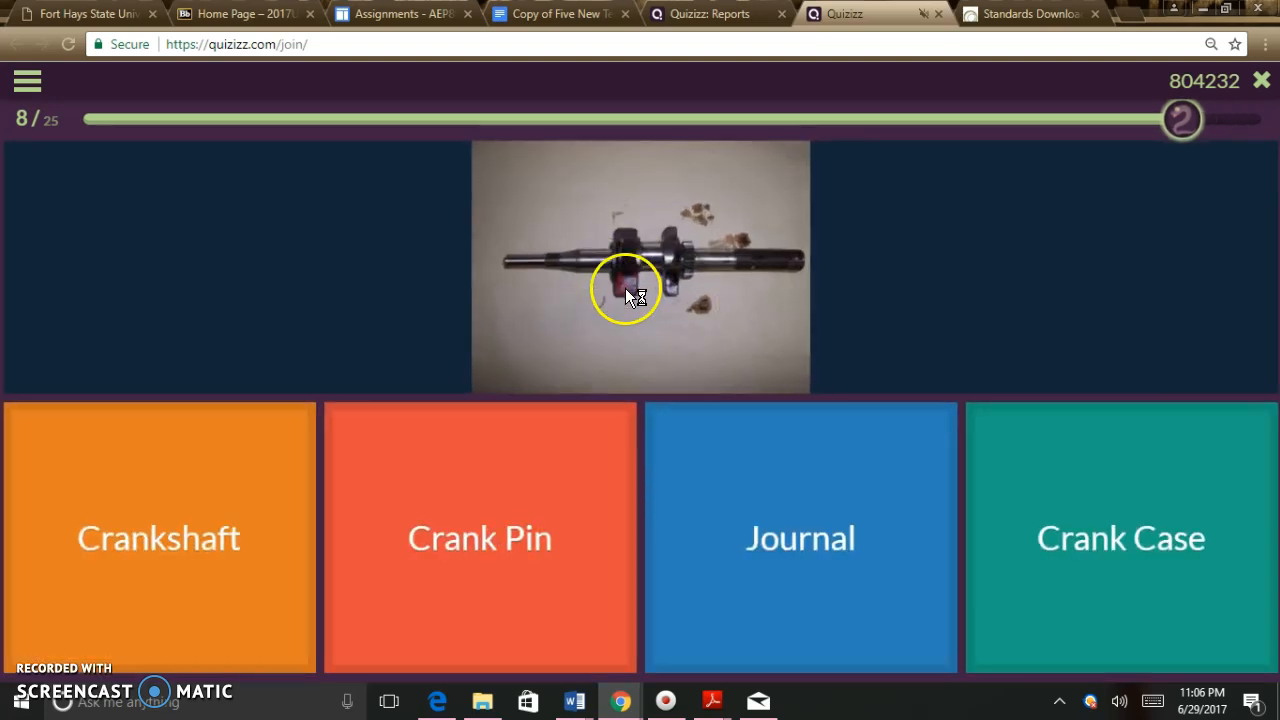
left_click(1261, 79)
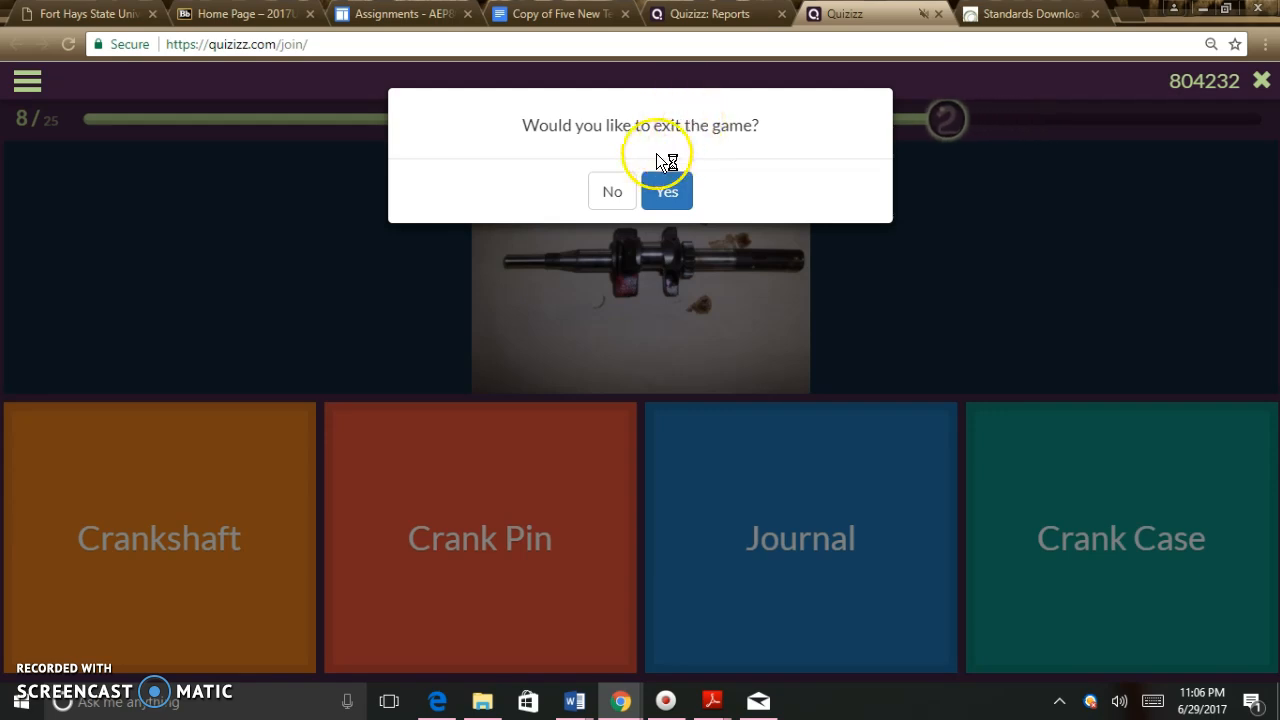
left_click(617, 194)
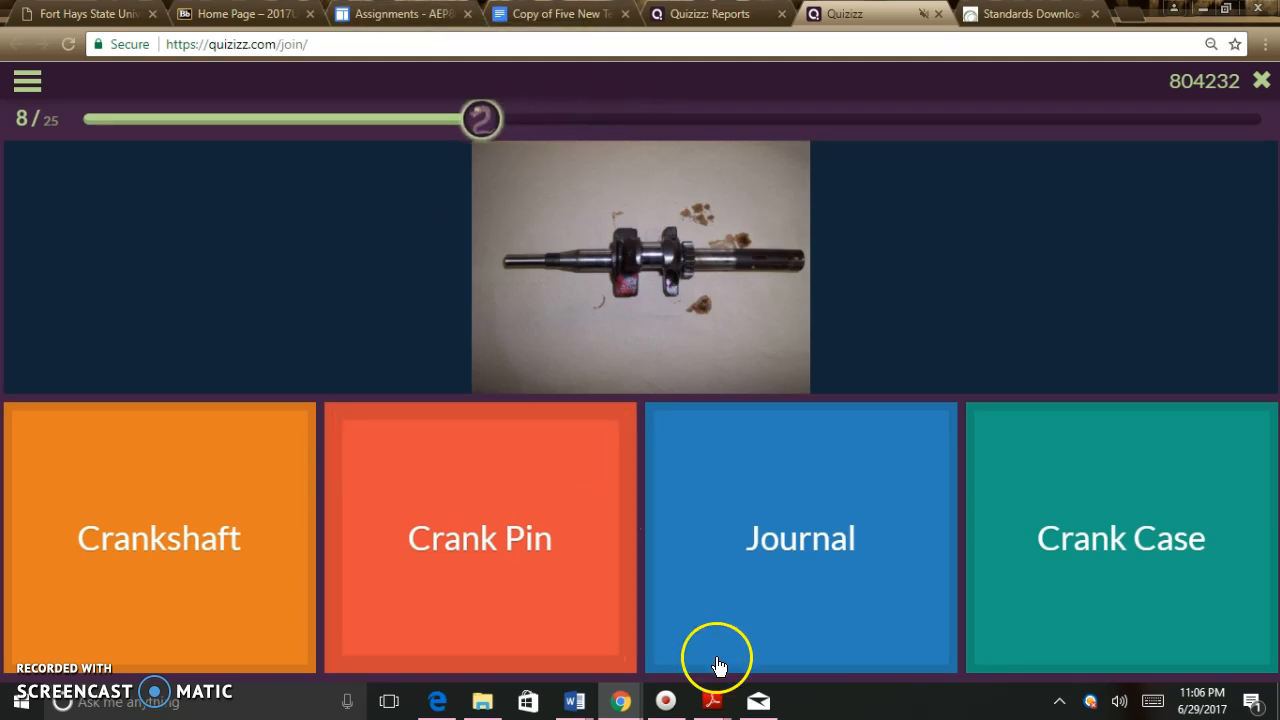
Switch to Adobe Reader and examine the Creative Communicator and Global Collaborator sections of the ISTE Standards for Students
mouse_move(718, 705)
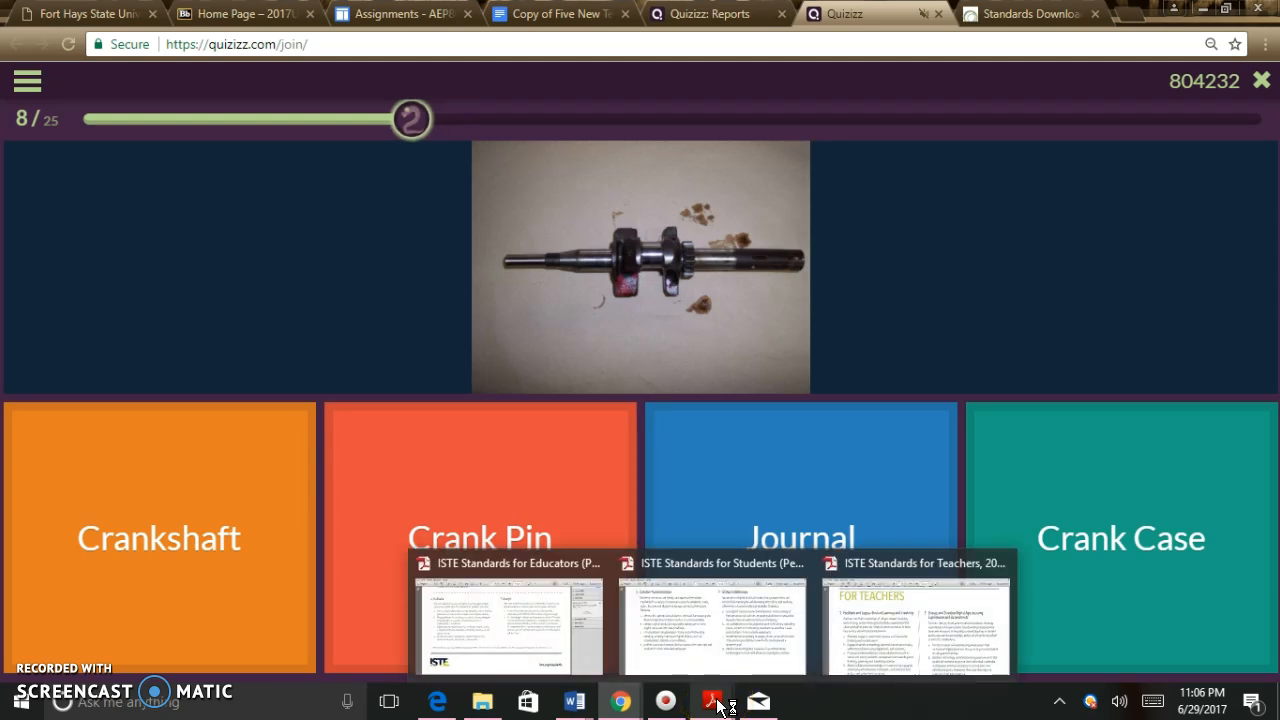
mouse_move(837, 652)
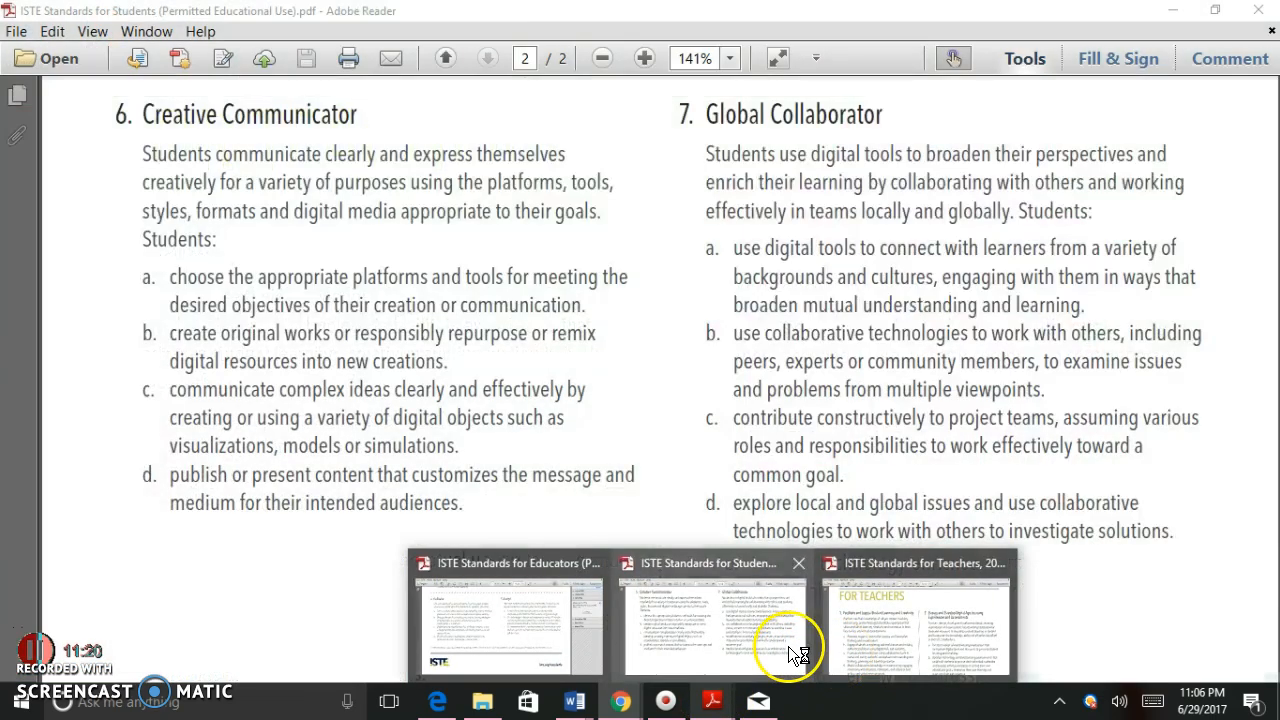
left_click(788, 646)
left_click(308, 408)
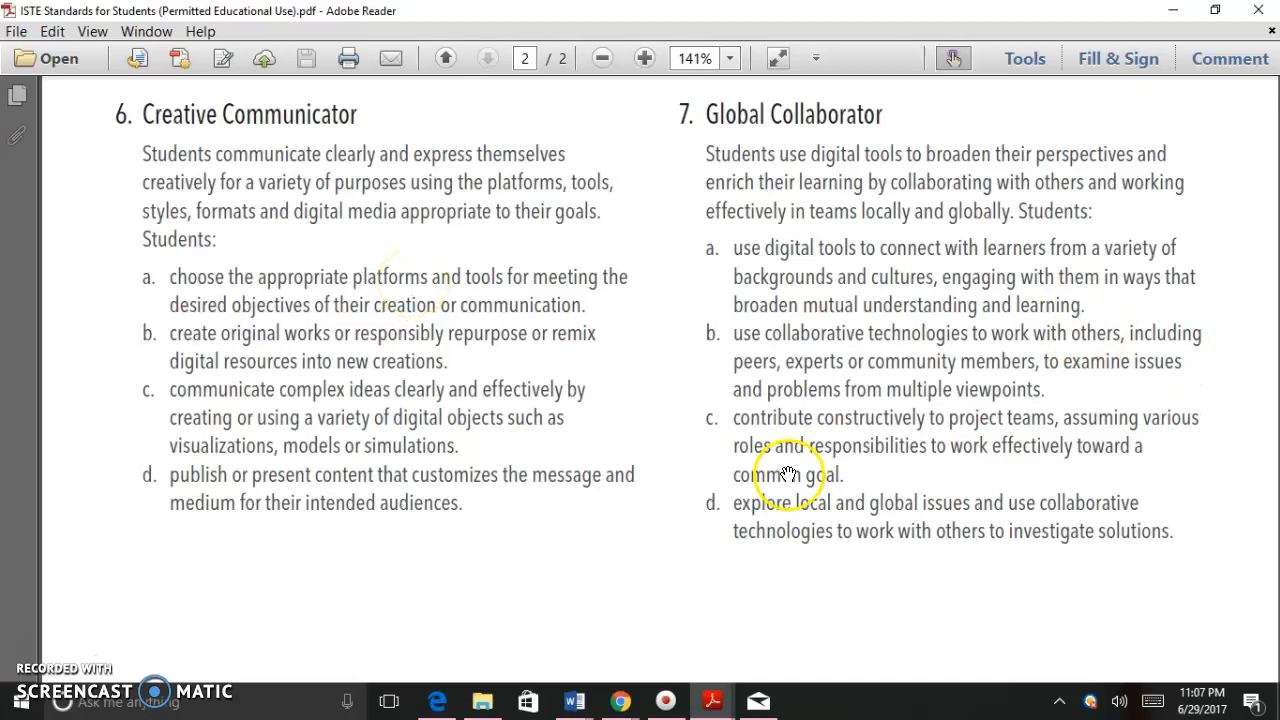
scroll(560, 405, "up", 4)
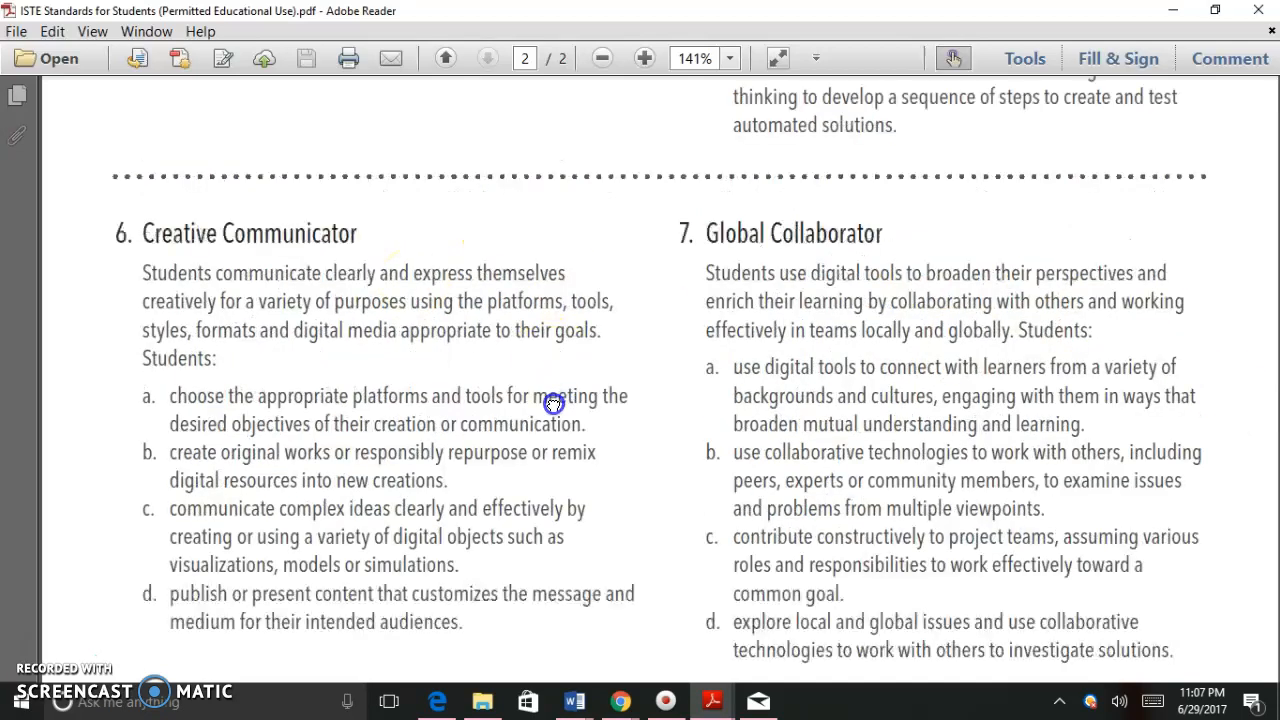
Examine the first page of the ISTE Standards for Teachers, and minimize the PDF windows to return to the Quizizz game
mouse_move(718, 706)
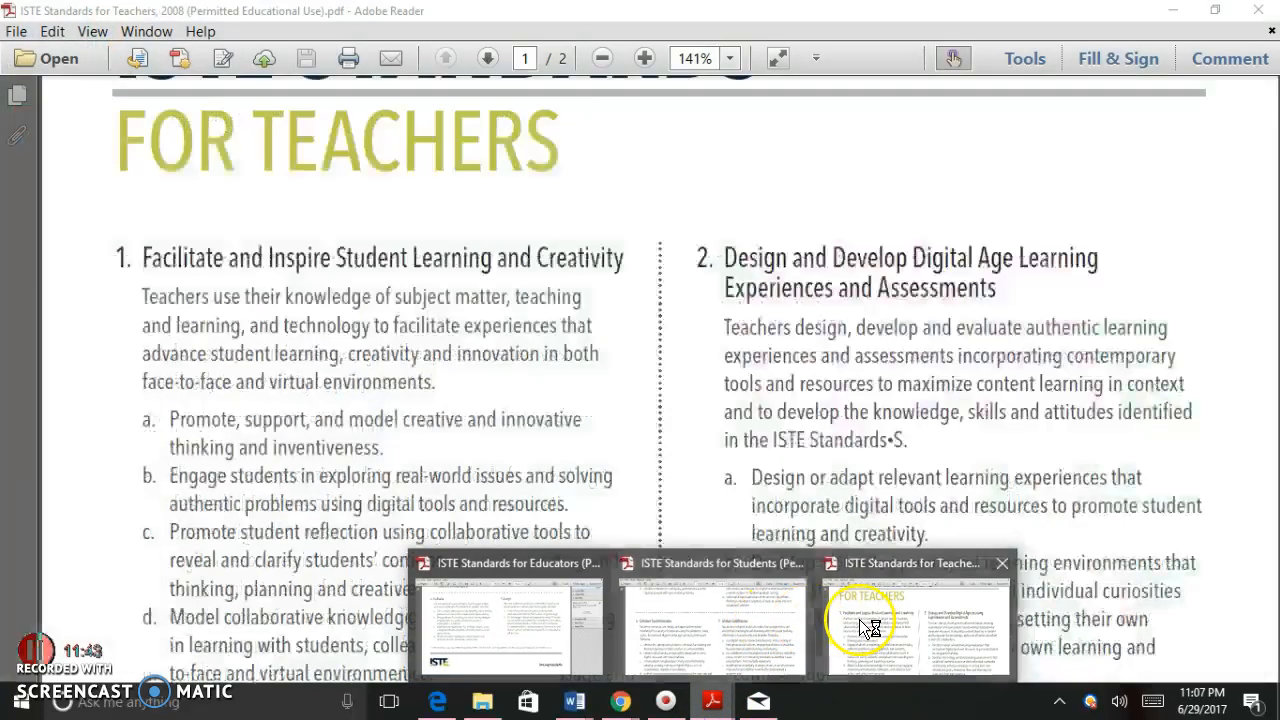
left_click(868, 628)
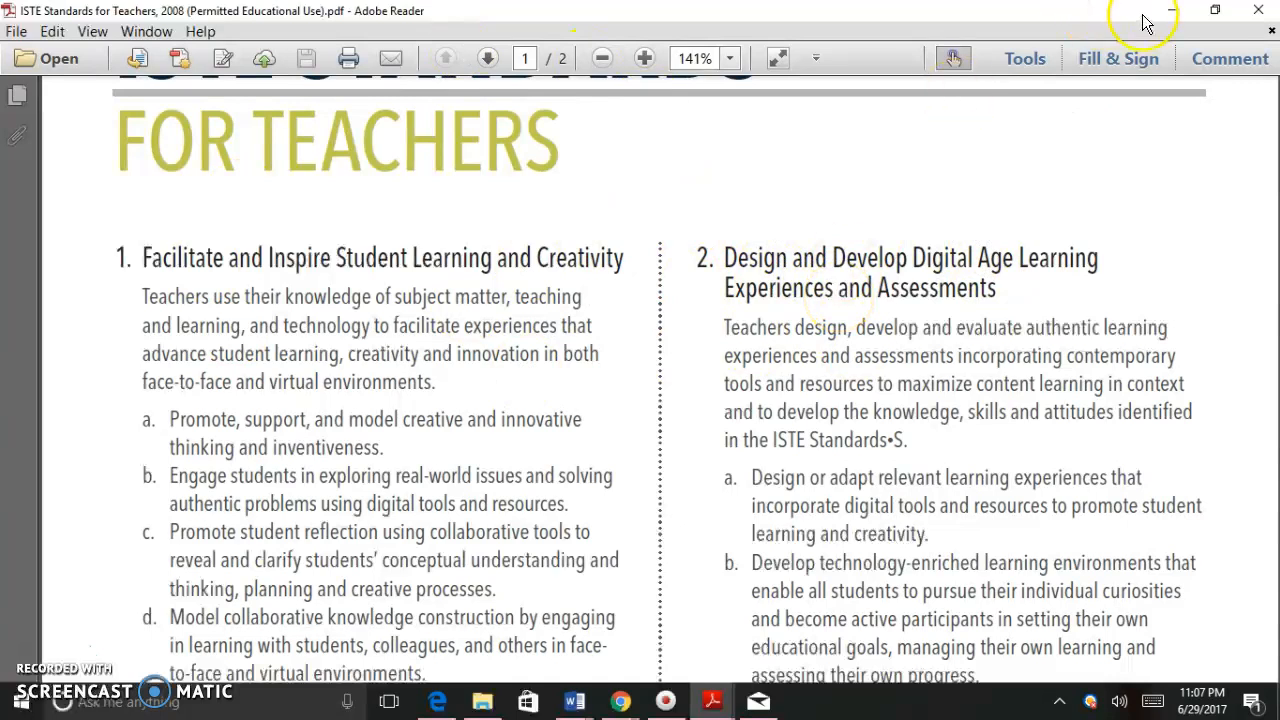
left_click(1178, 14)
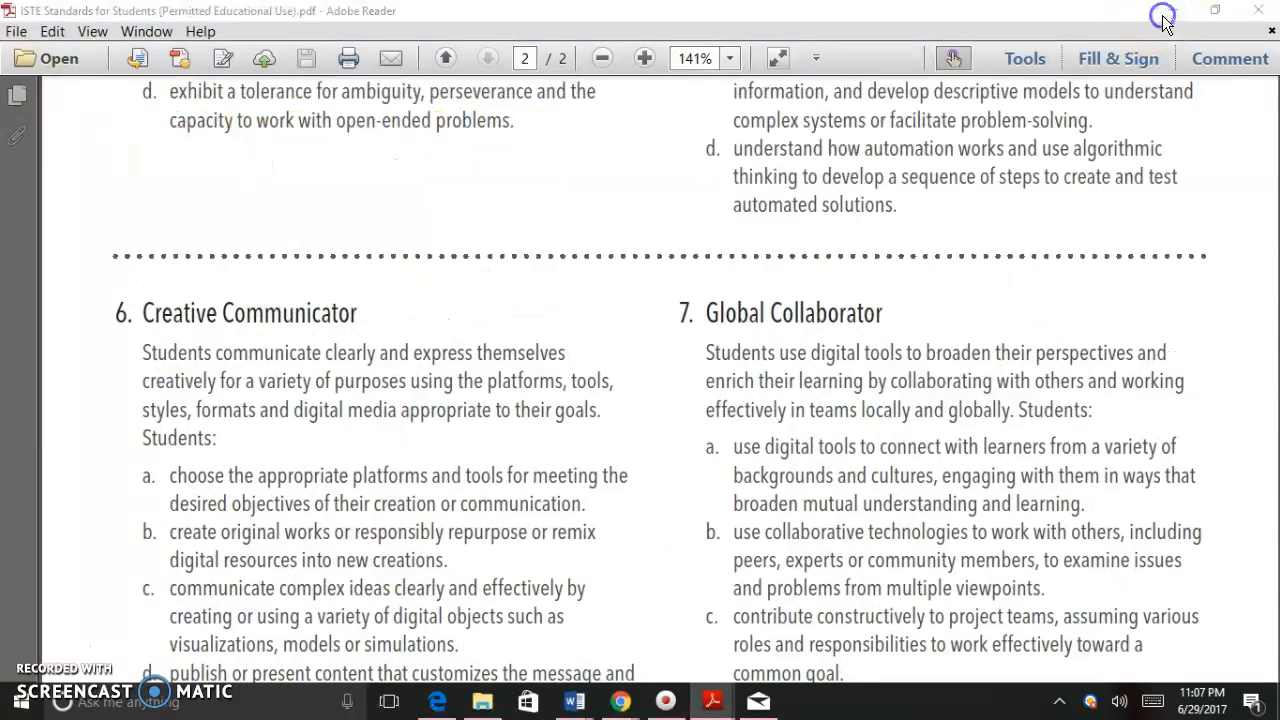
left_click(1176, 12)
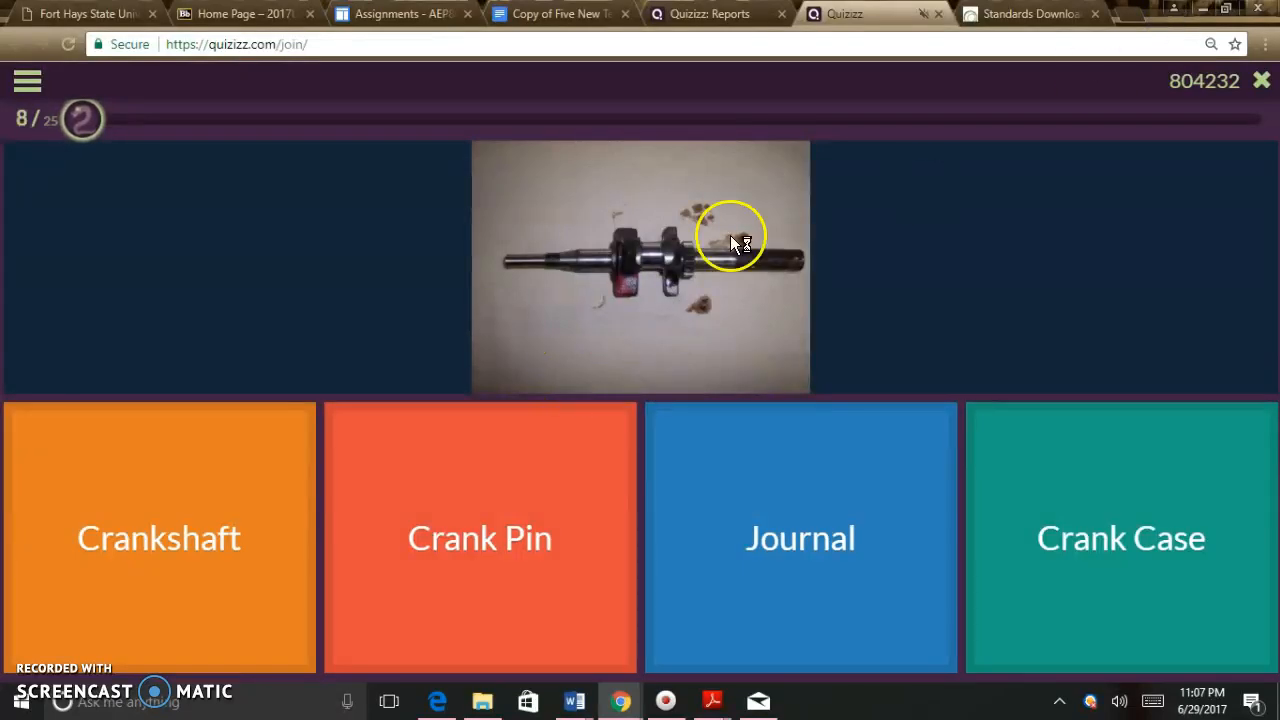